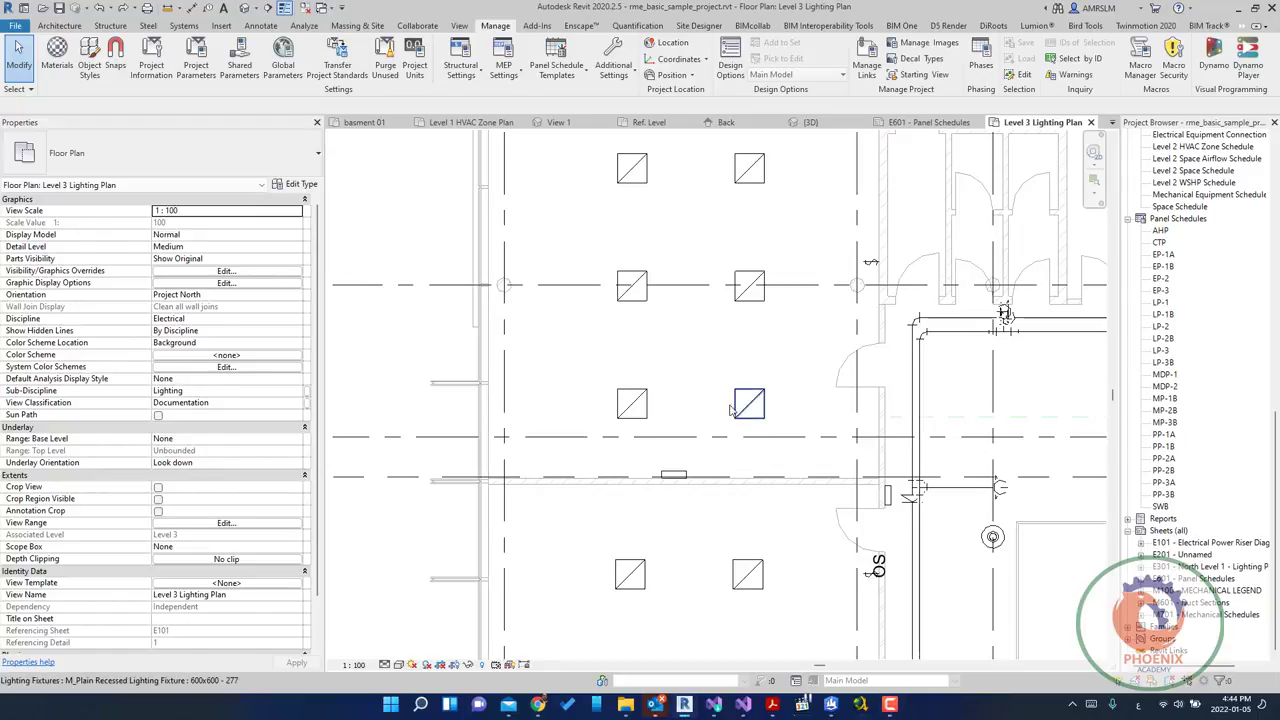
Create a panel schedule for the Hall 85a 400 A panelboard from the default template
{"action": "left_click", "coordinate": [685, 478]}
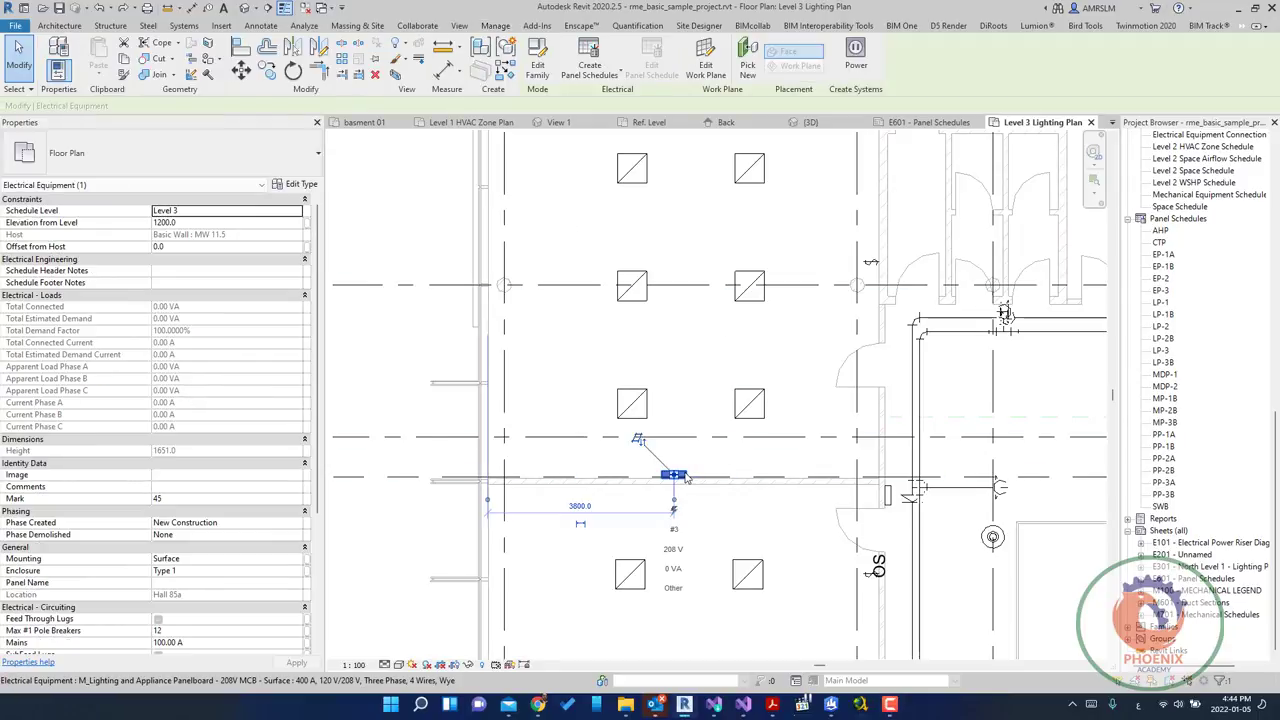
{"action": "left_click", "coordinate": [583, 83]}
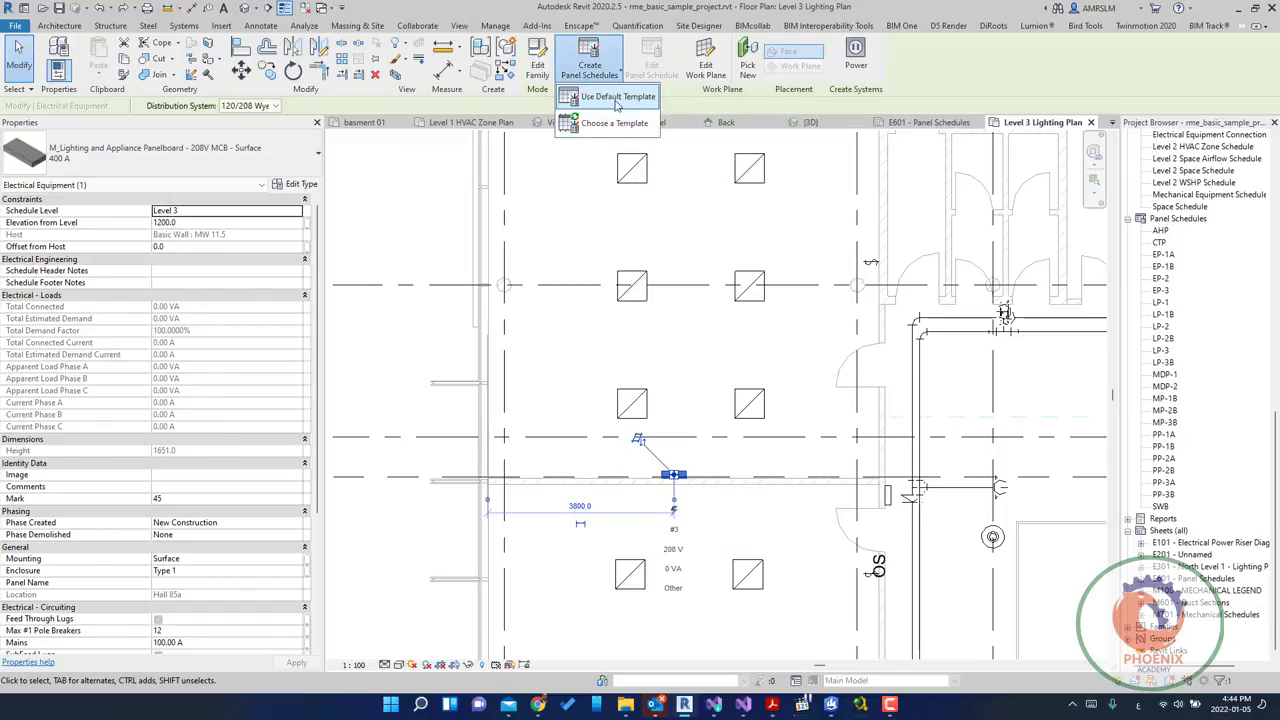
{"action": "left_click", "coordinate": [612, 96]}
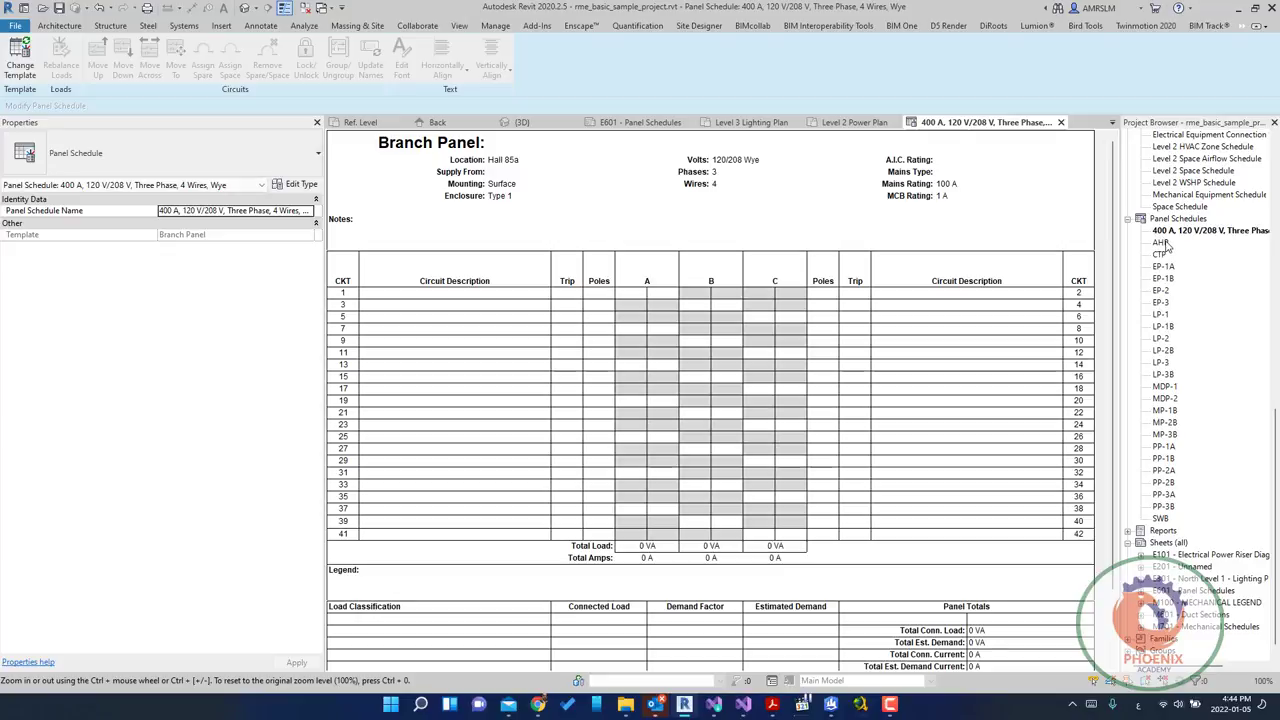
Open the AHP and EP-1B panel schedules from the Project Browser to review them
{"action": "left_click", "coordinate": [1160, 243]}
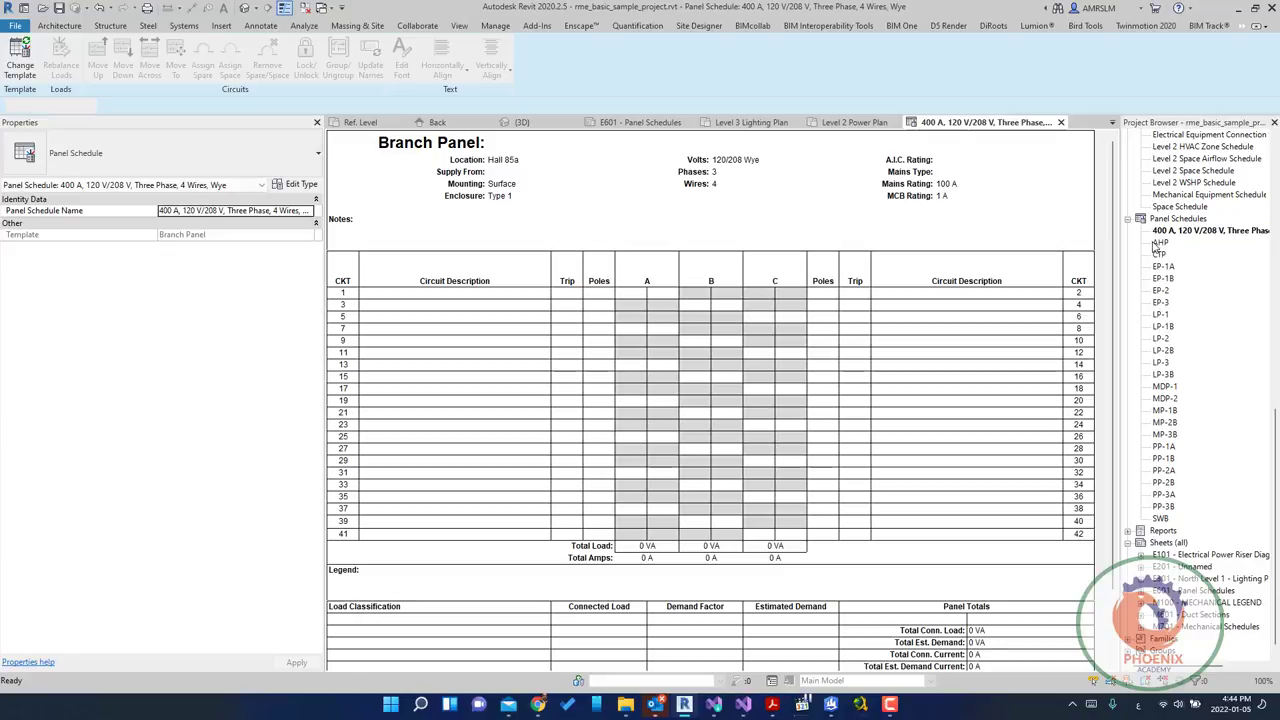
{"action": "double_click", "coordinate": [1161, 244]}
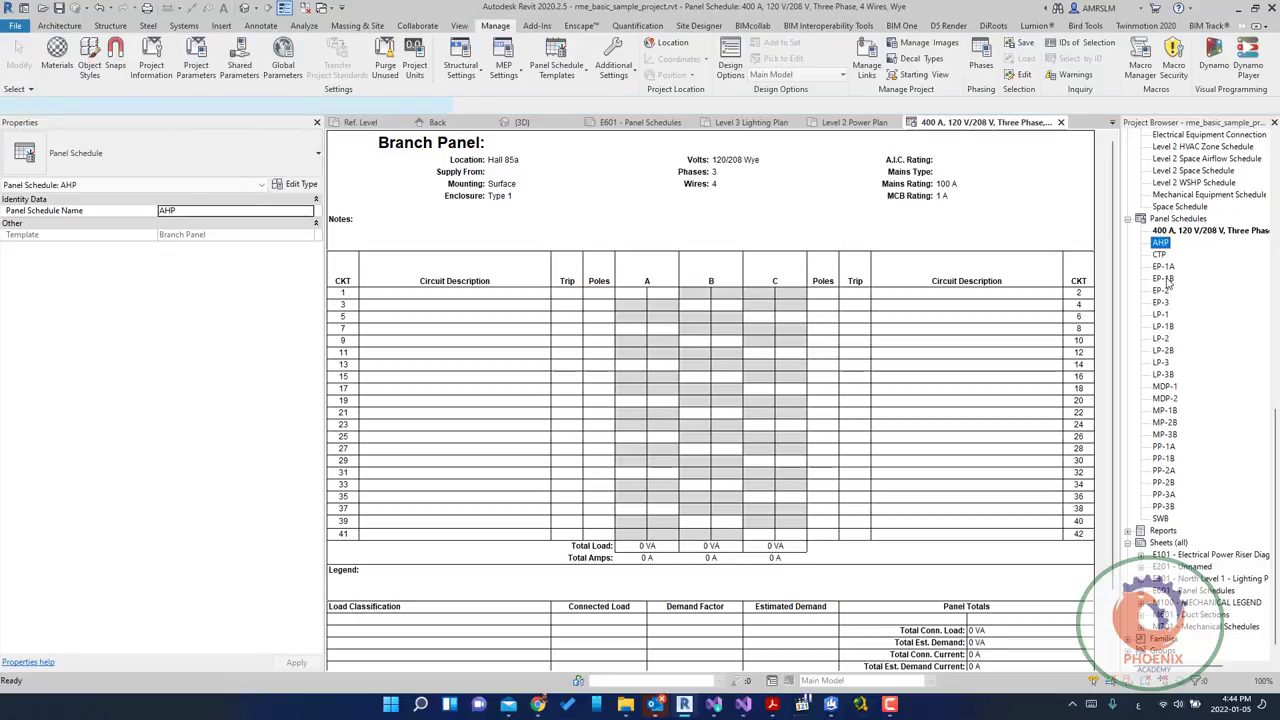
{"action": "double_click", "coordinate": [1165, 280]}
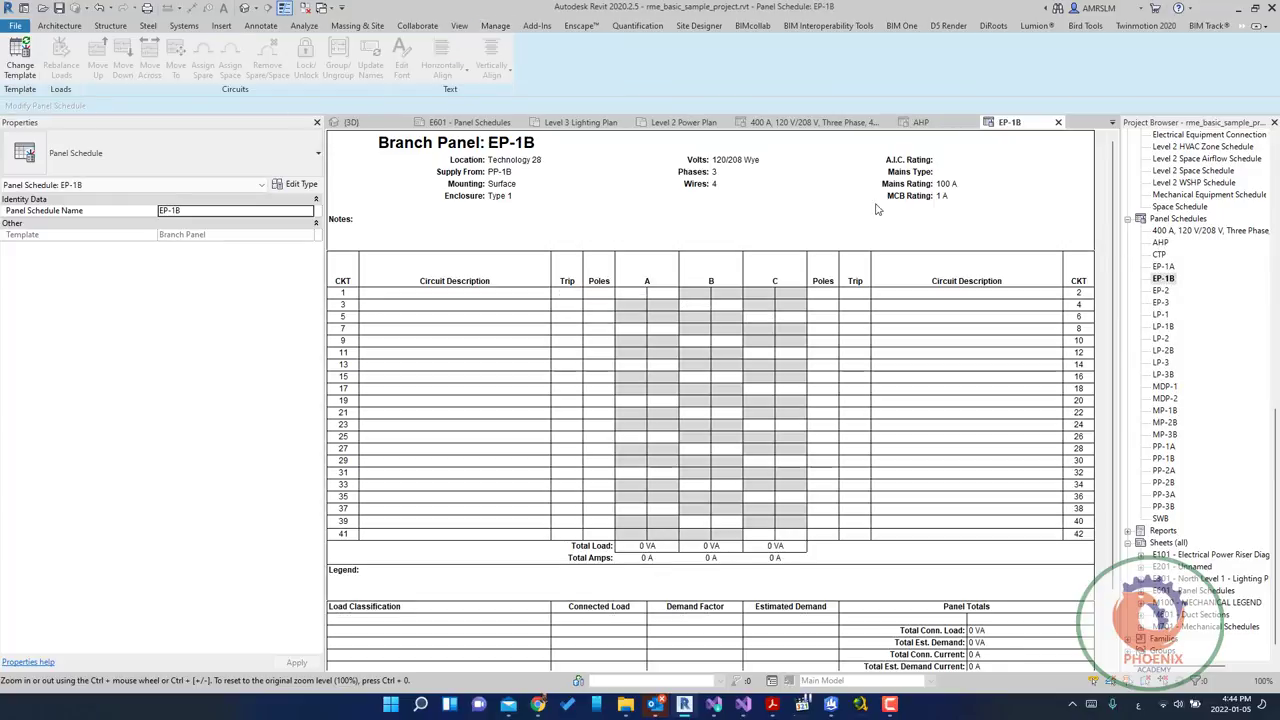
Close the EP-1B, AHP and 400 A schedule views, returning to the Level 3 Lighting Plan
{"action": "left_click", "coordinate": [1058, 122]}
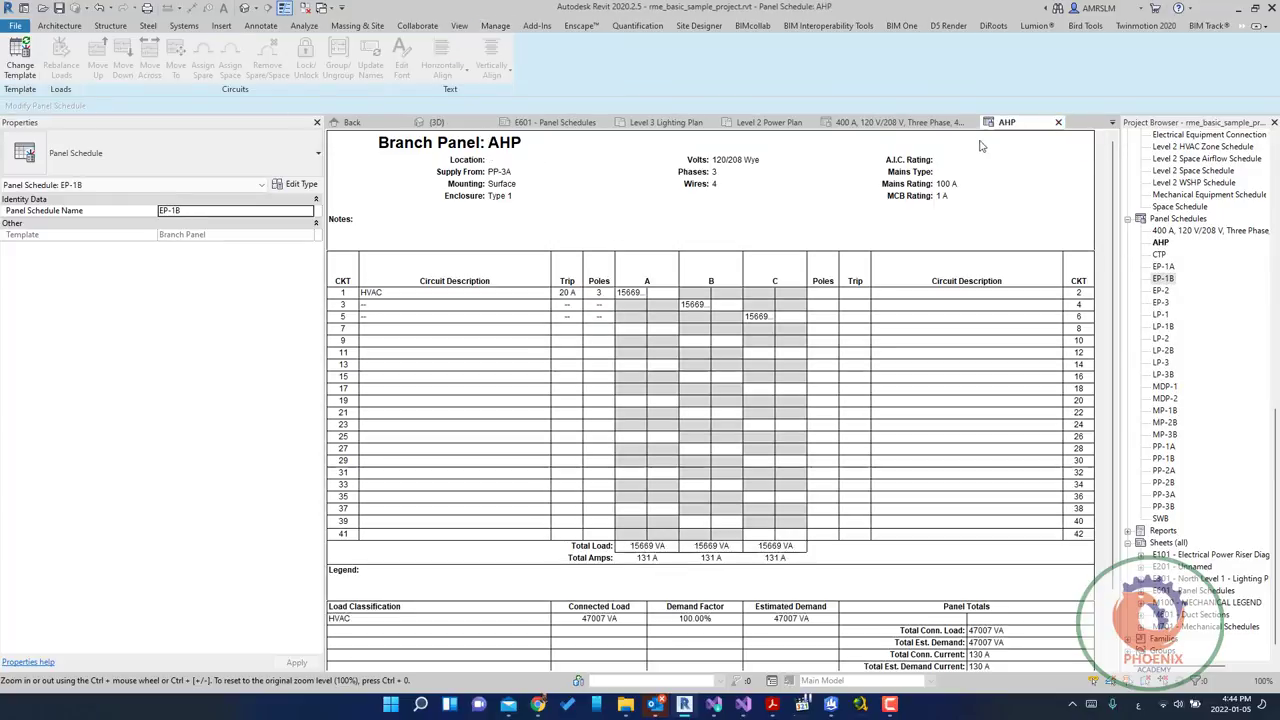
{"action": "left_click", "coordinate": [1058, 122]}
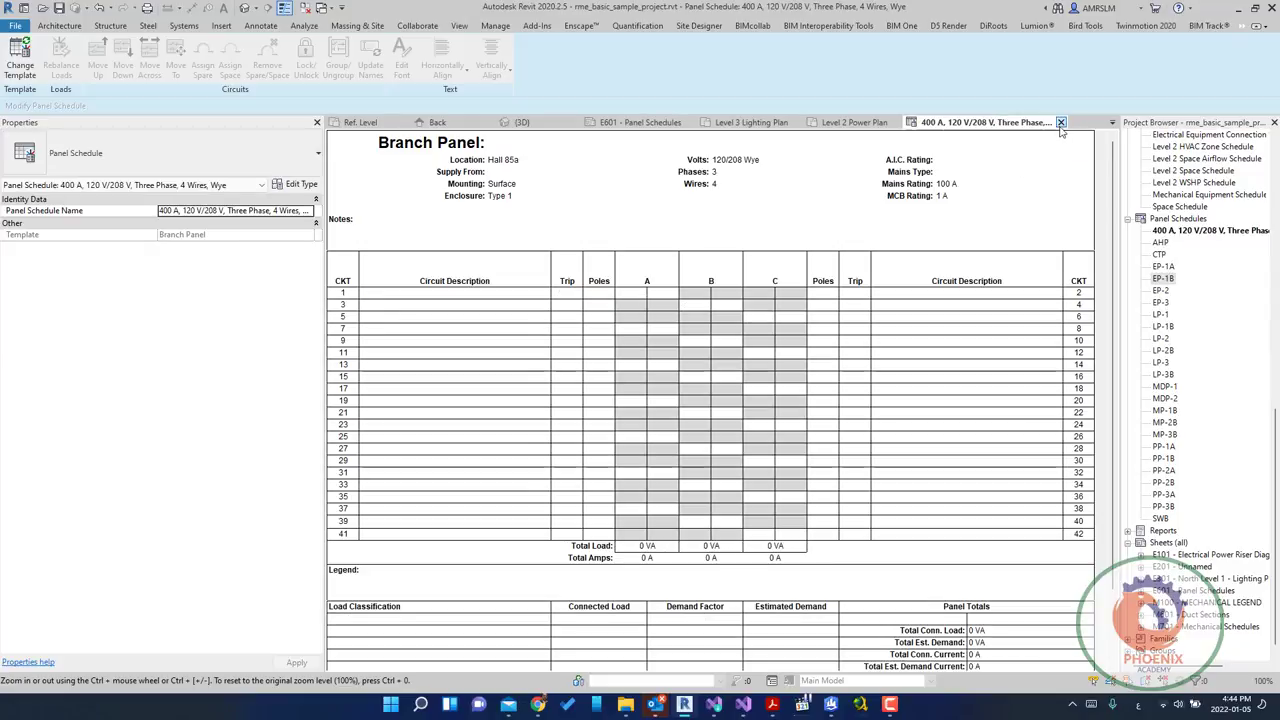
{"action": "left_click", "coordinate": [1061, 123]}
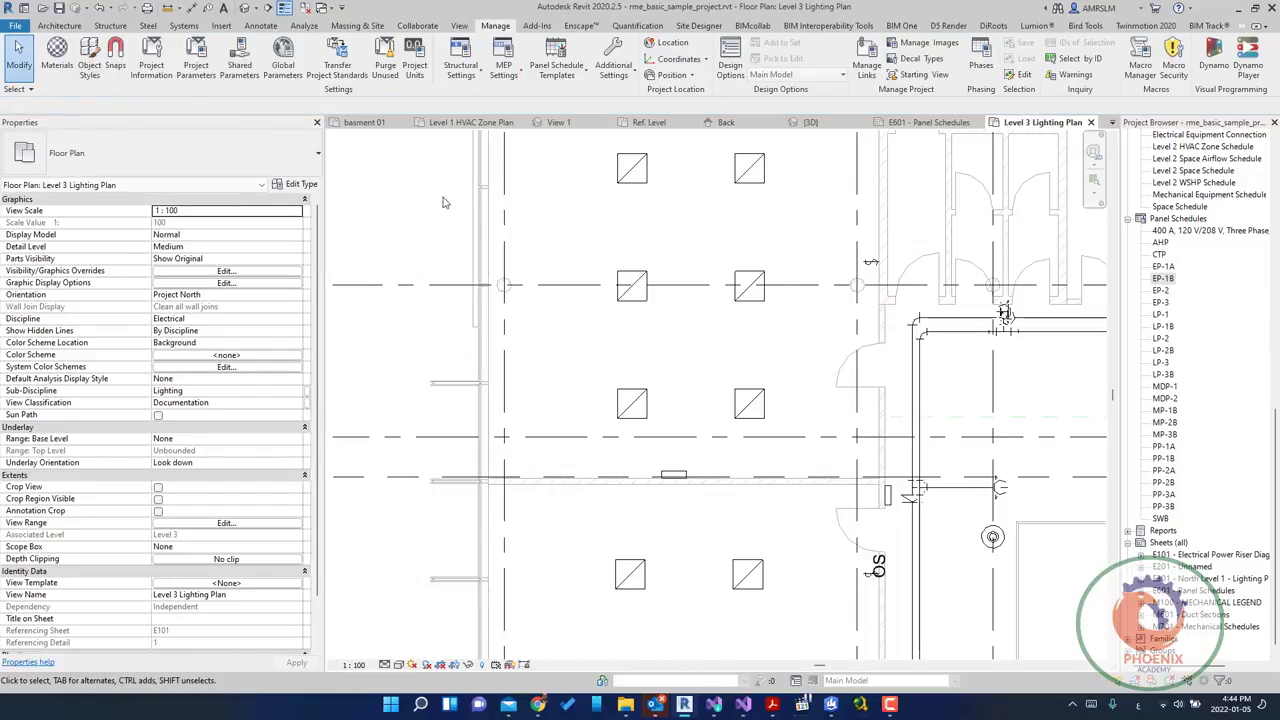
{"action": "scroll", "coordinate": [404, 240], "scroll_direction": "down", "scroll_amount": 1}
{"action": "scroll", "coordinate": [404, 240], "scroll_direction": "down", "scroll_amount": 1}
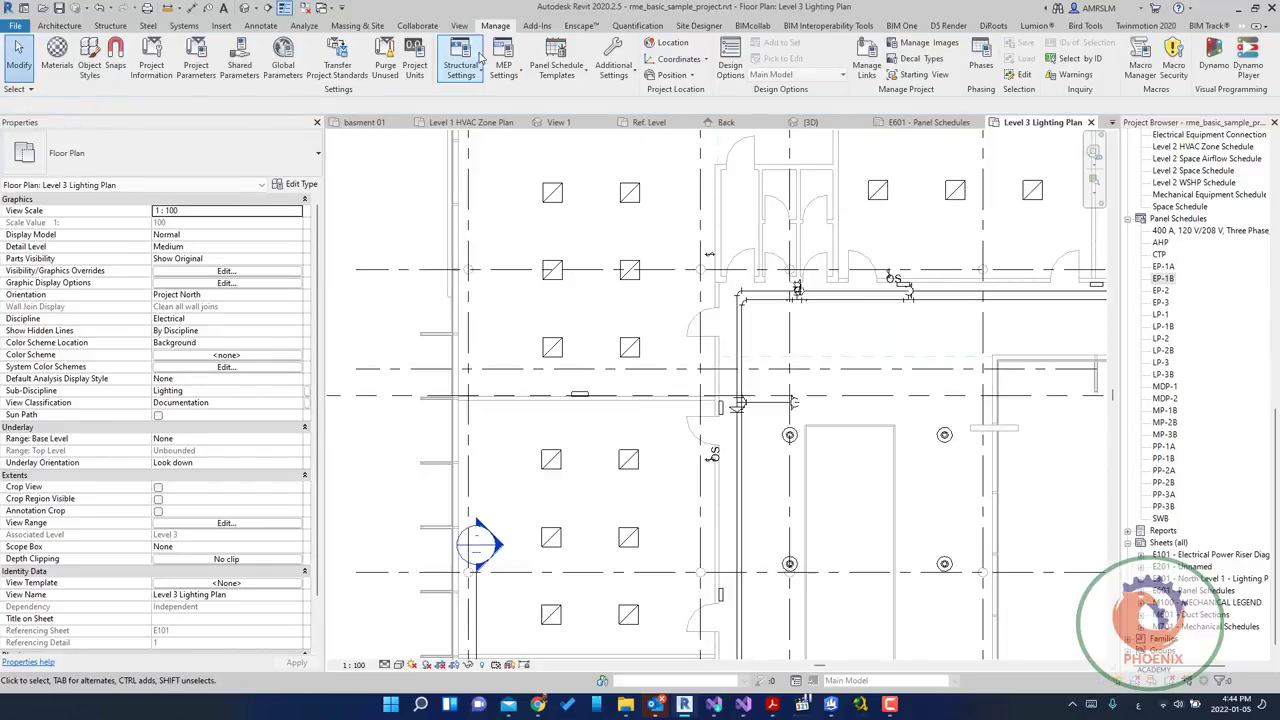
In the template manager, browse the Branch Panel, Data Panel and Switchboard types, settling on Branch Panel
{"action": "left_click", "coordinate": [578, 76]}
{"action": "left_click", "coordinate": [582, 120]}
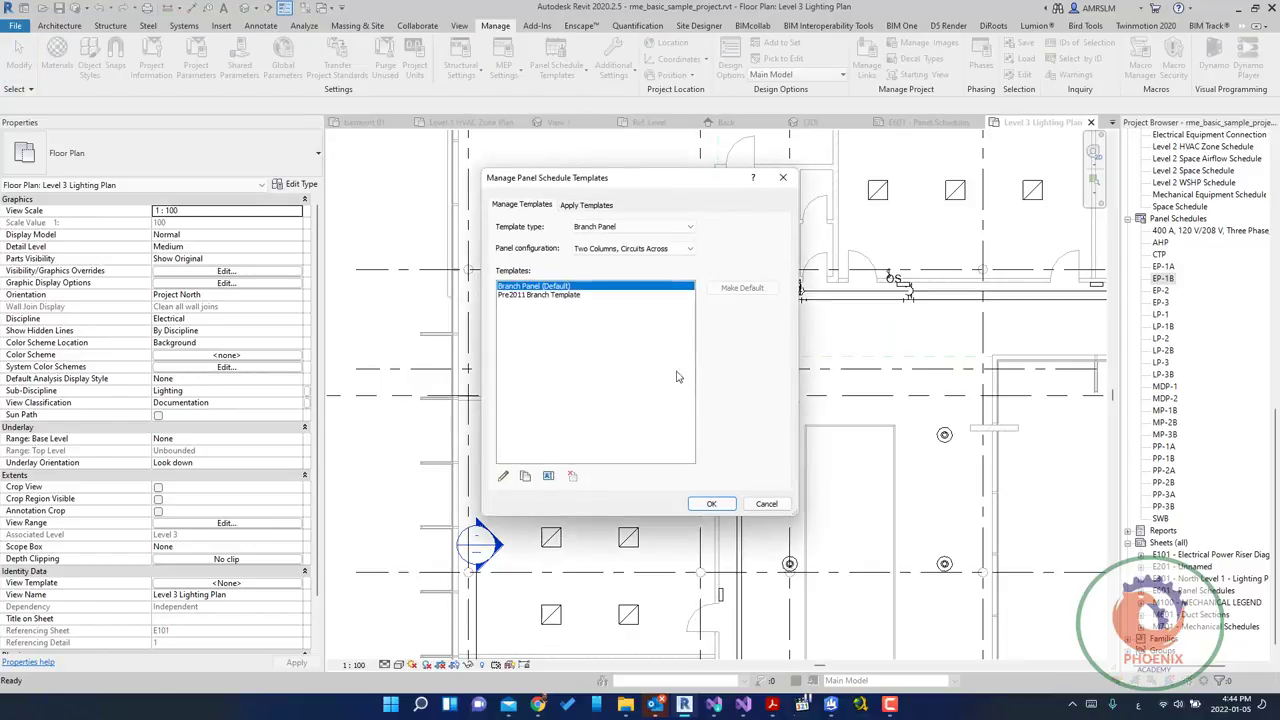
{"action": "left_click", "coordinate": [604, 228]}
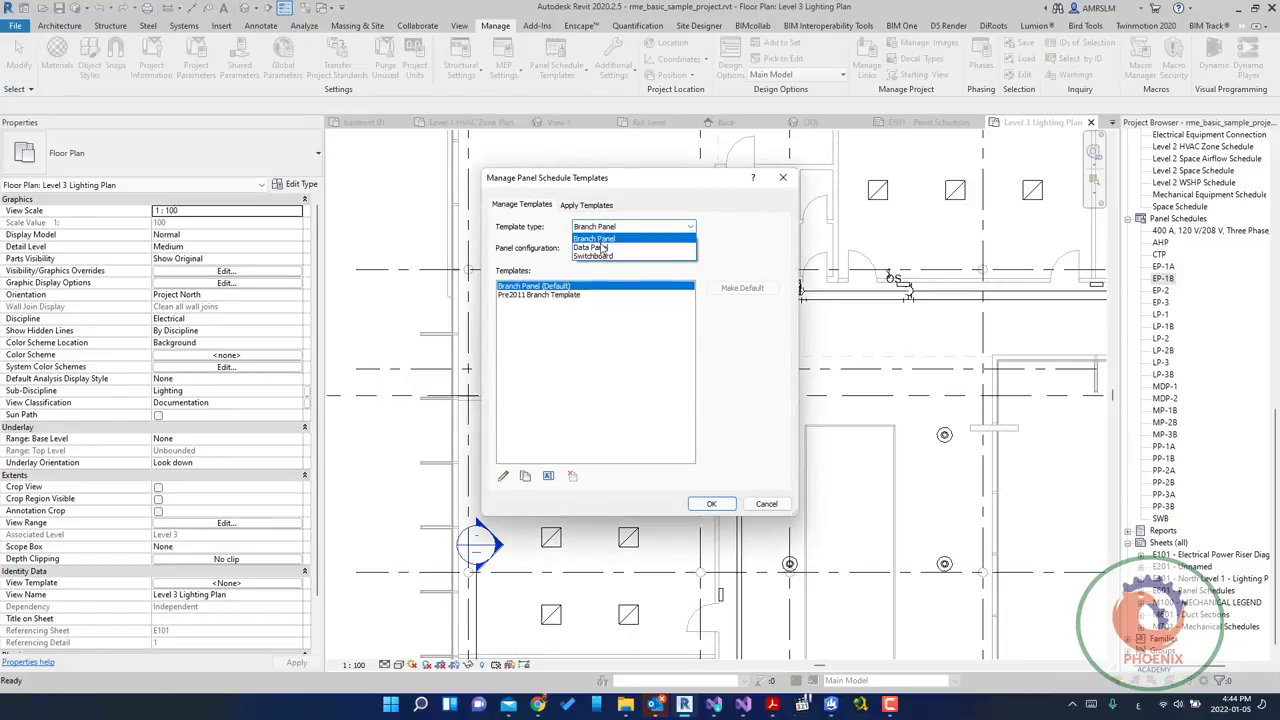
{"action": "left_click", "coordinate": [604, 239]}
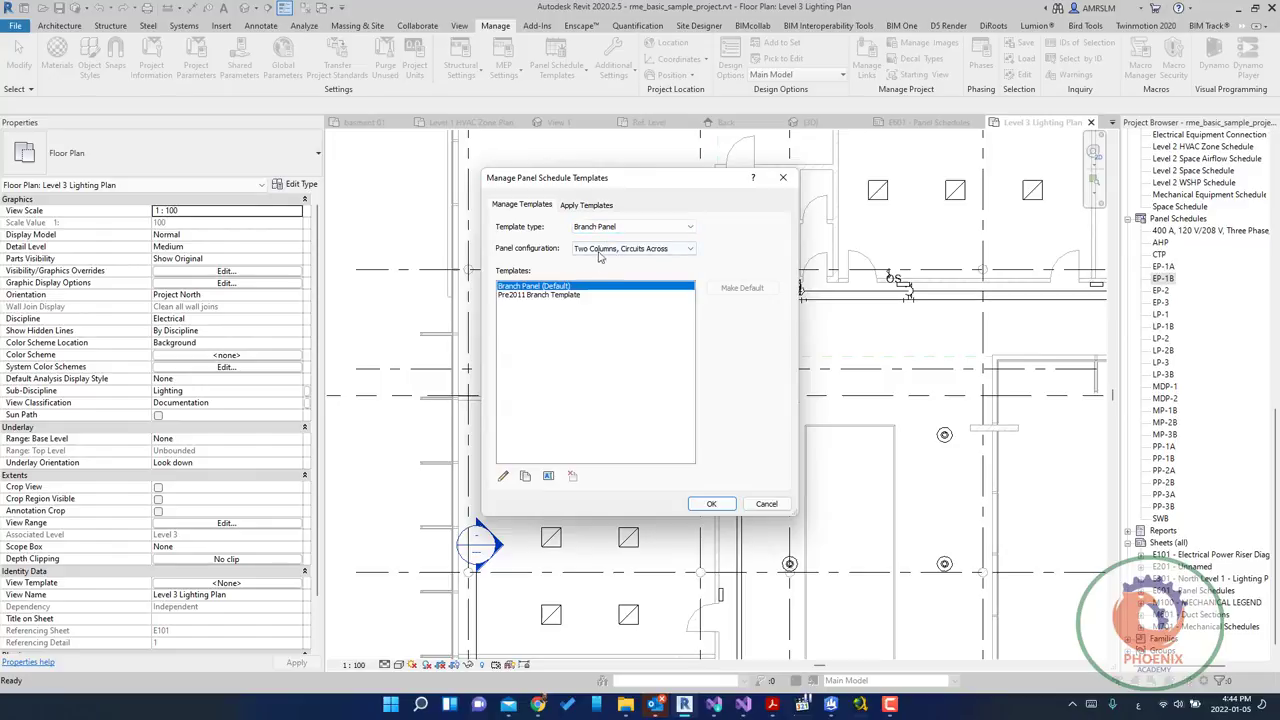
{"action": "left_click", "coordinate": [615, 228]}
{"action": "left_click", "coordinate": [615, 243]}
{"action": "left_click", "coordinate": [621, 229]}
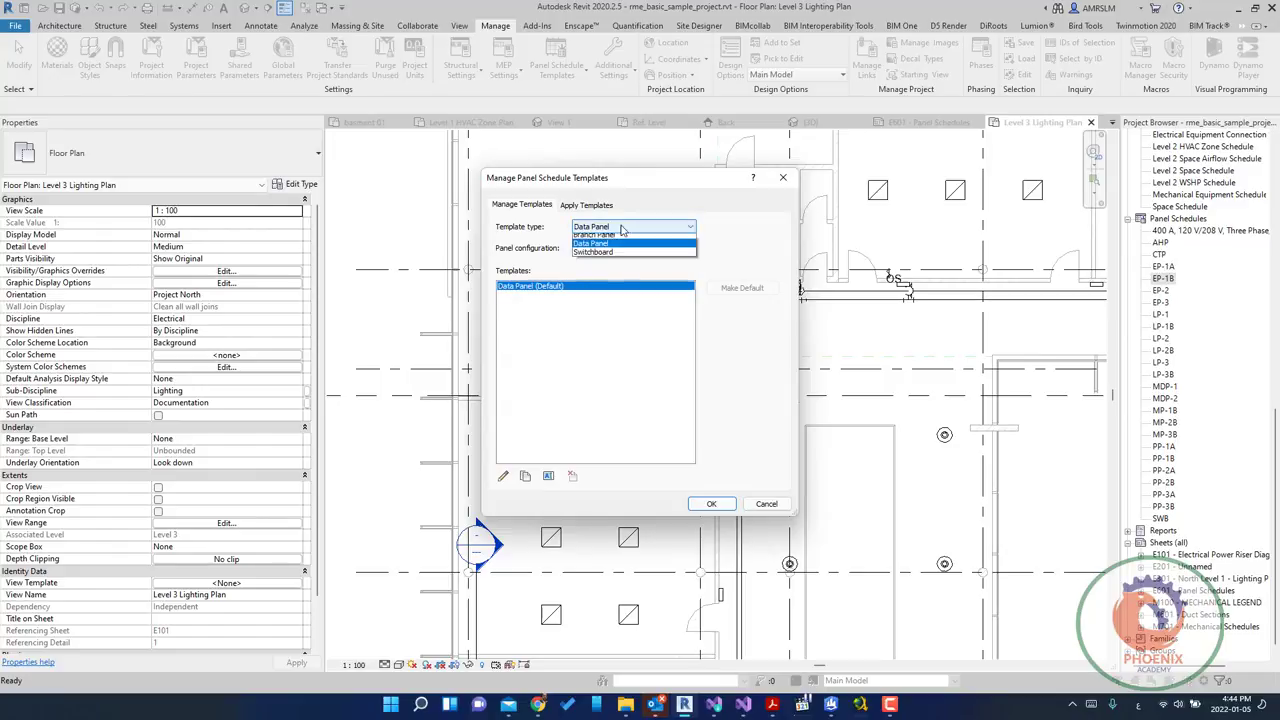
{"action": "left_click", "coordinate": [618, 256]}
{"action": "left_click", "coordinate": [615, 227]}
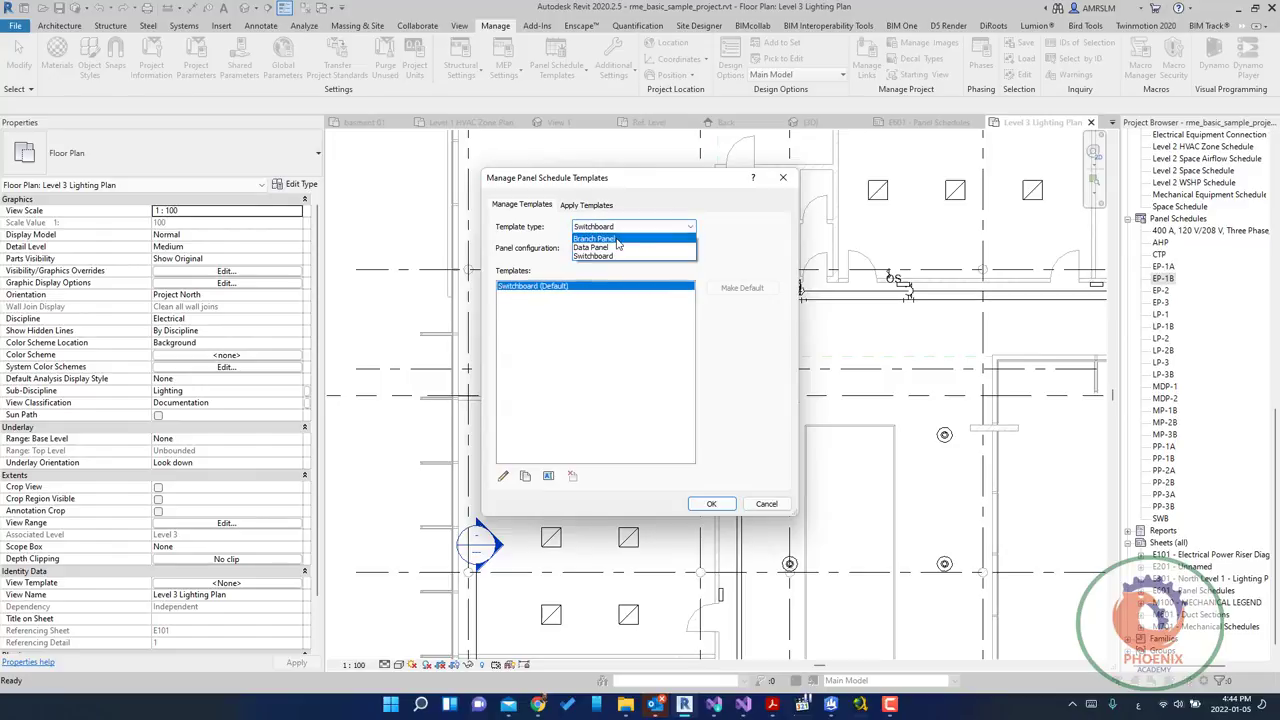
{"action": "left_click", "coordinate": [602, 239]}
Duplicate Branch Panel (Default) as Branch Panel1 with two columns, circuits across, then edit Branch Panel
{"action": "left_click", "coordinate": [601, 249]}
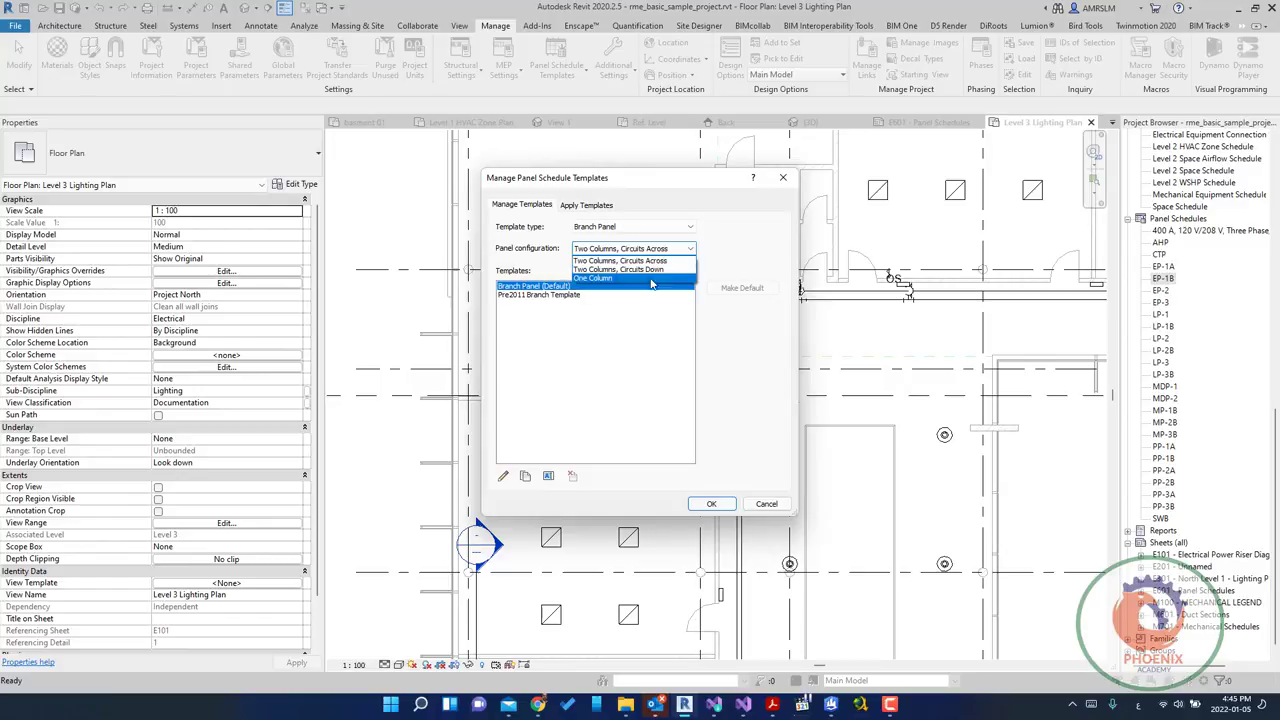
{"action": "left_click", "coordinate": [703, 424]}
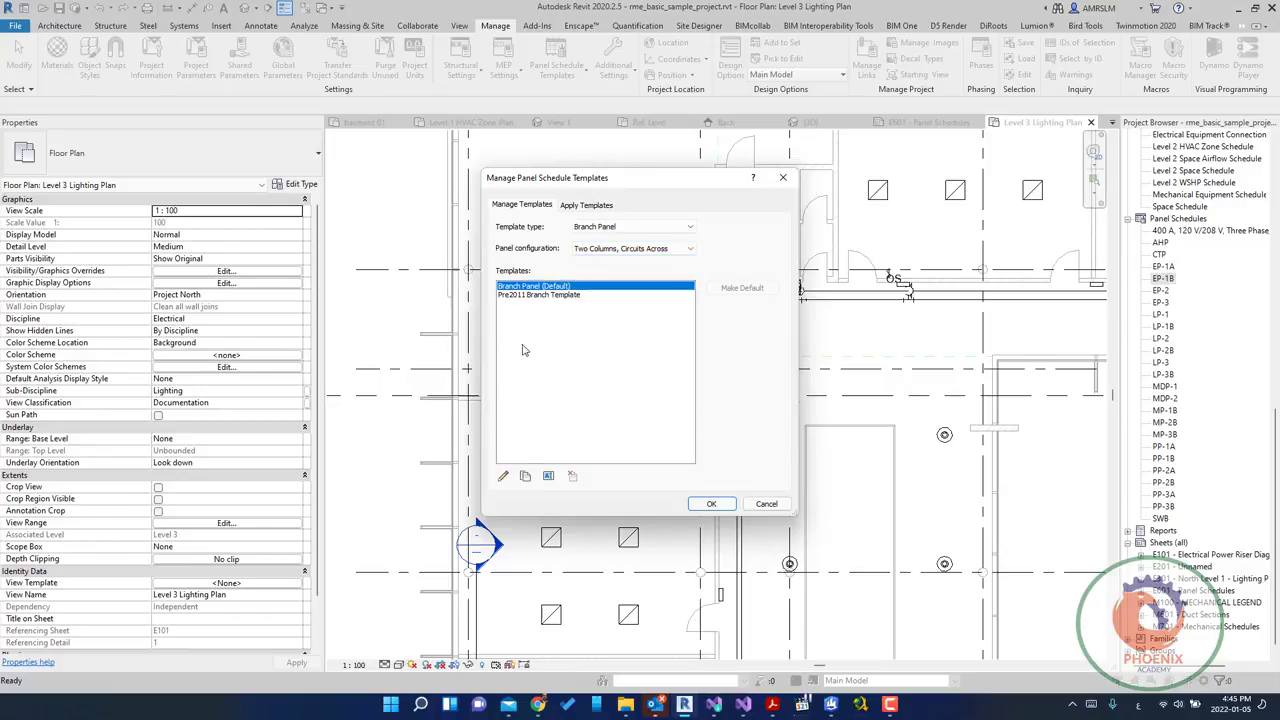
{"action": "left_click", "coordinate": [524, 477]}
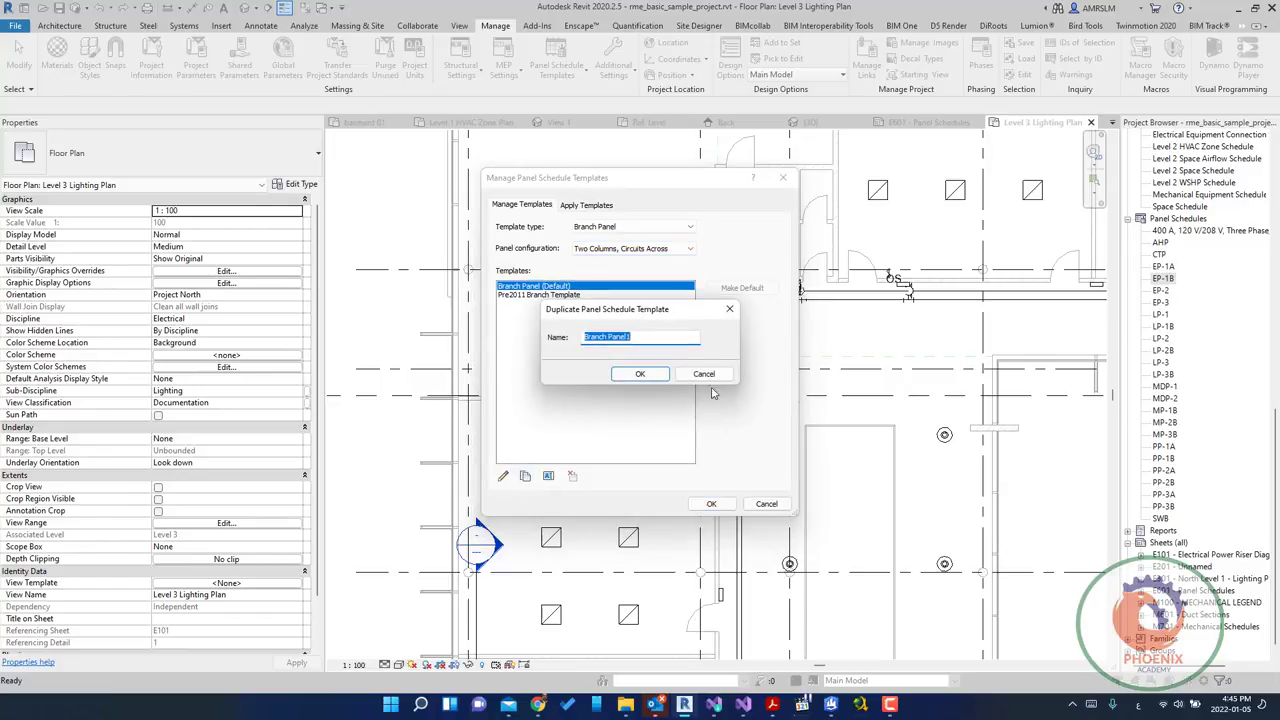
{"action": "left_click", "coordinate": [641, 374]}
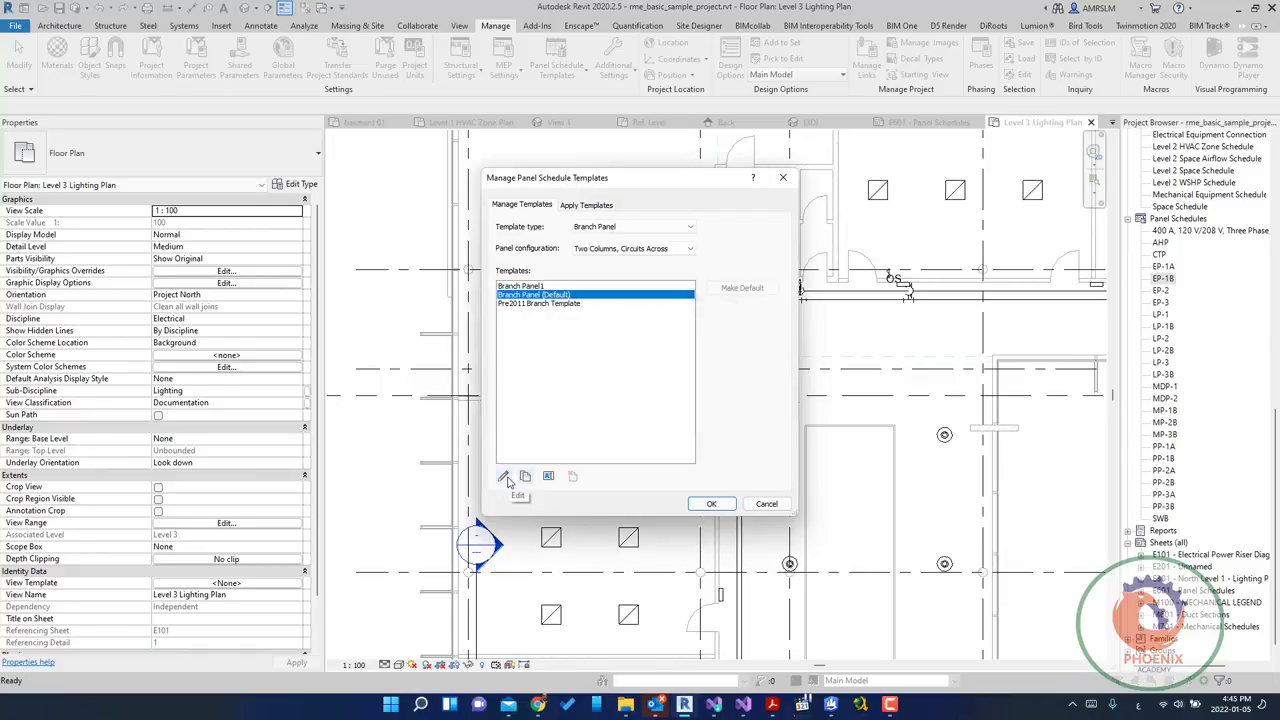
{"action": "left_click", "coordinate": [505, 477]}
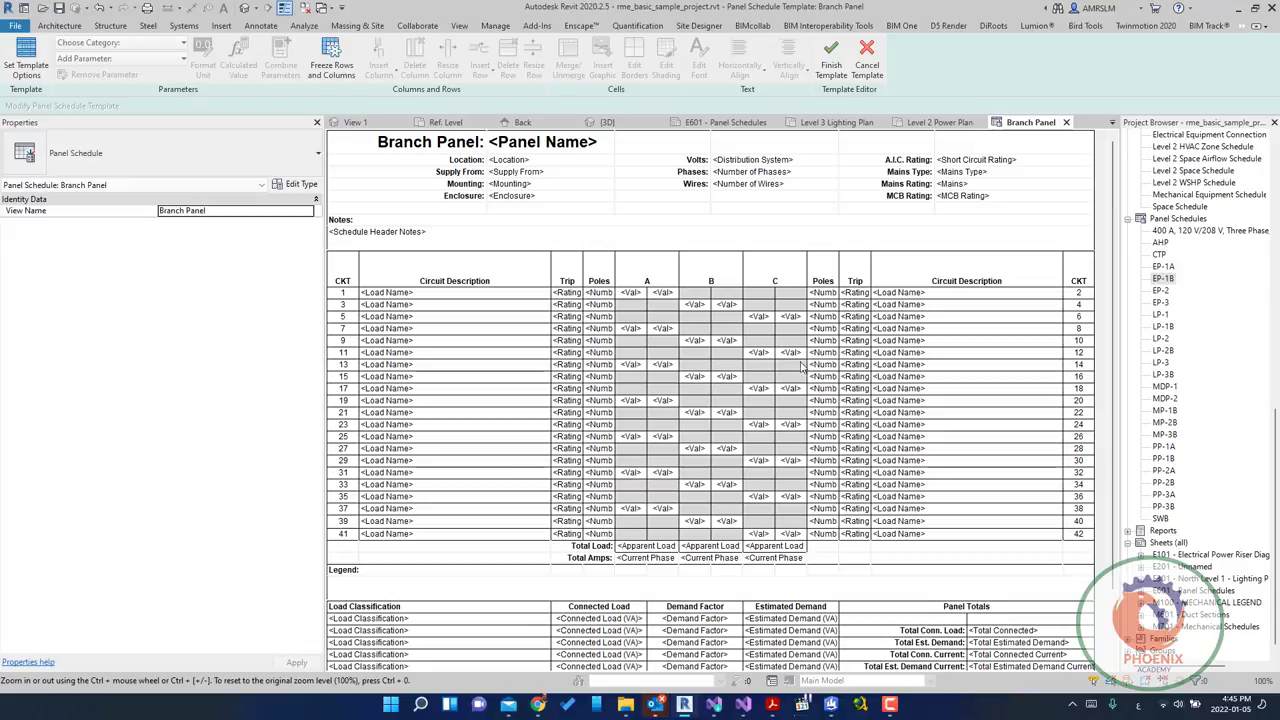
{"action": "left_click", "coordinate": [572, 276]}
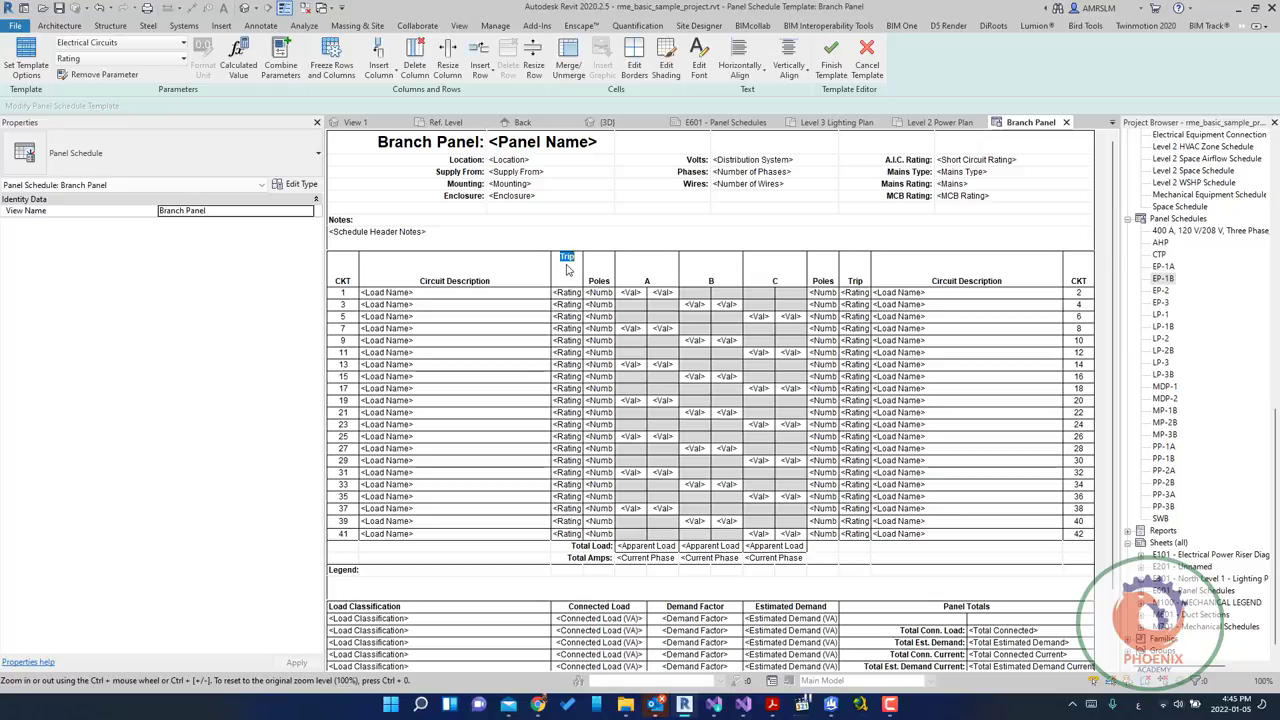
{"action": "left_click", "coordinate": [642, 278]}
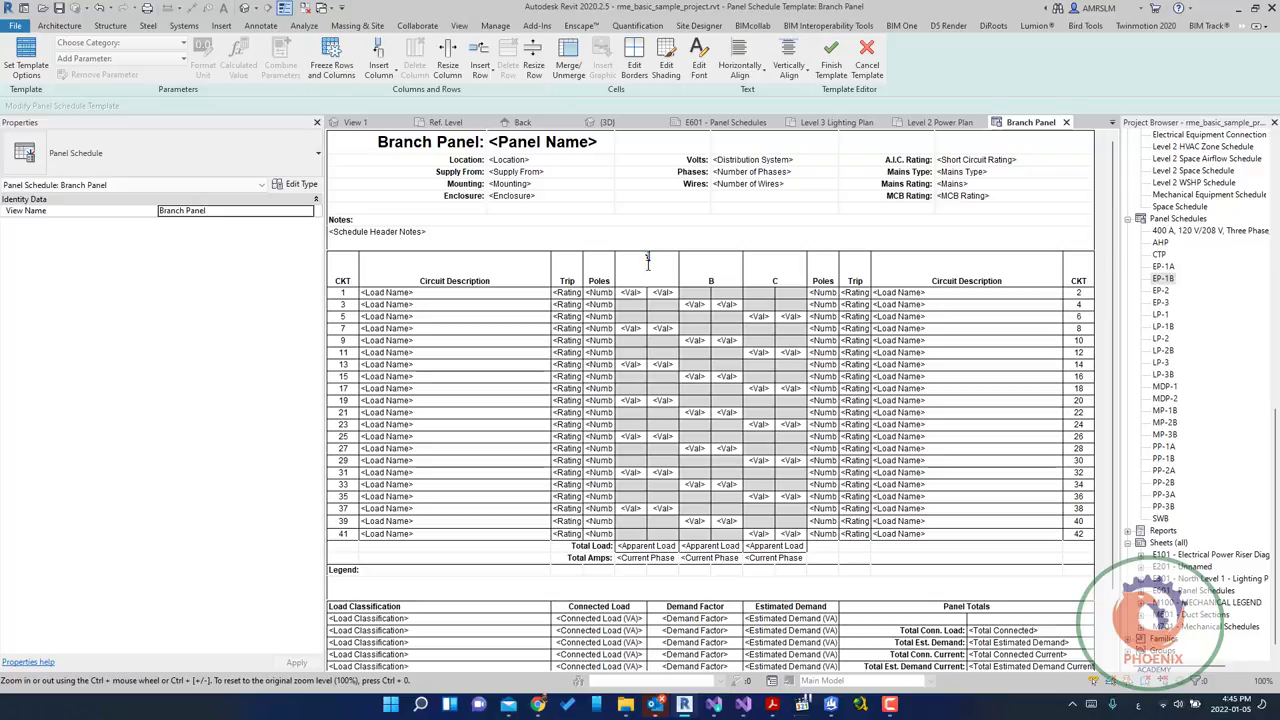
{"action": "double_click", "coordinate": [647, 257]}
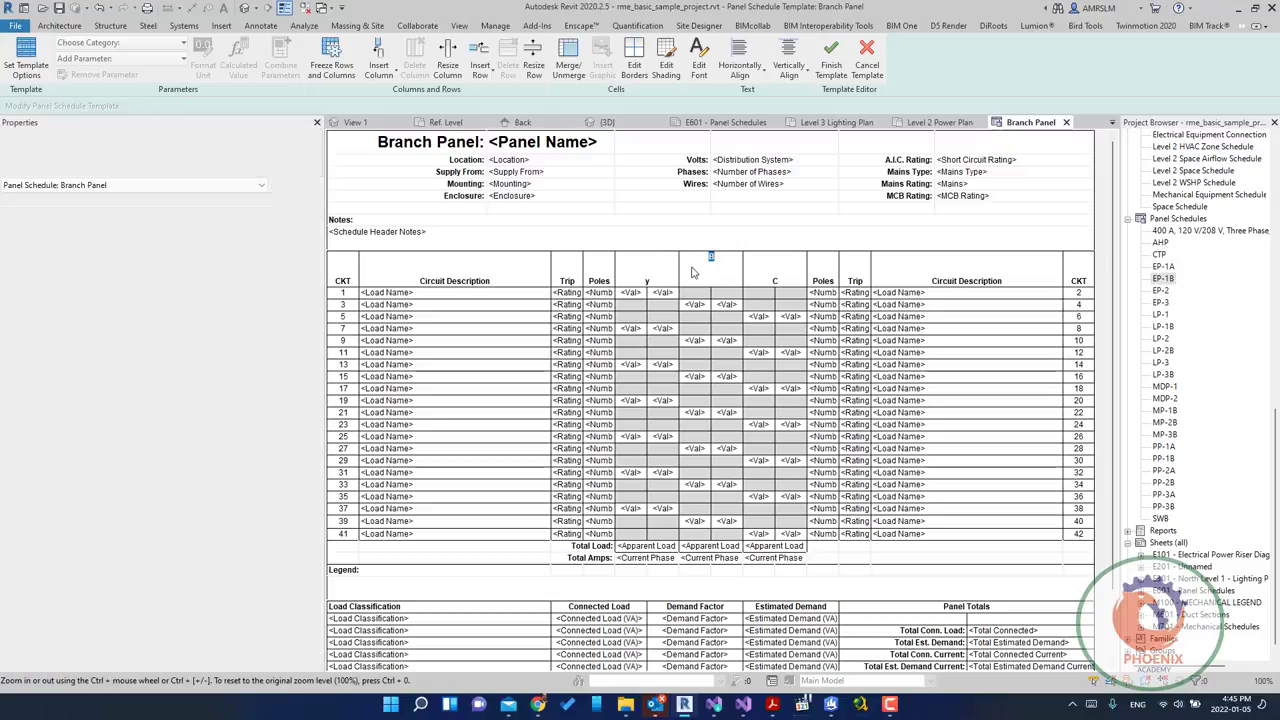
{"action": "left_click", "coordinate": [594, 272]}
{"action": "double_click", "coordinate": [561, 272]}
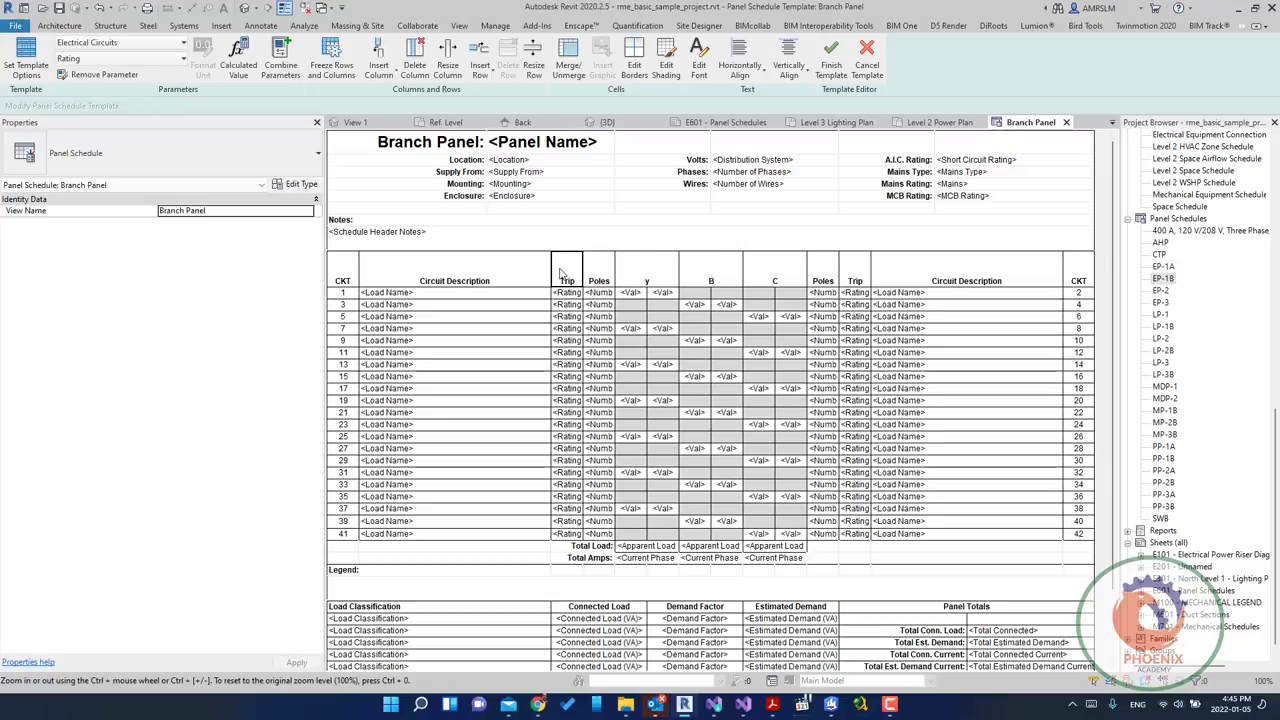
Insert a new column to the right of each Trip column and widen it
{"action": "left_click", "coordinate": [380, 79]}
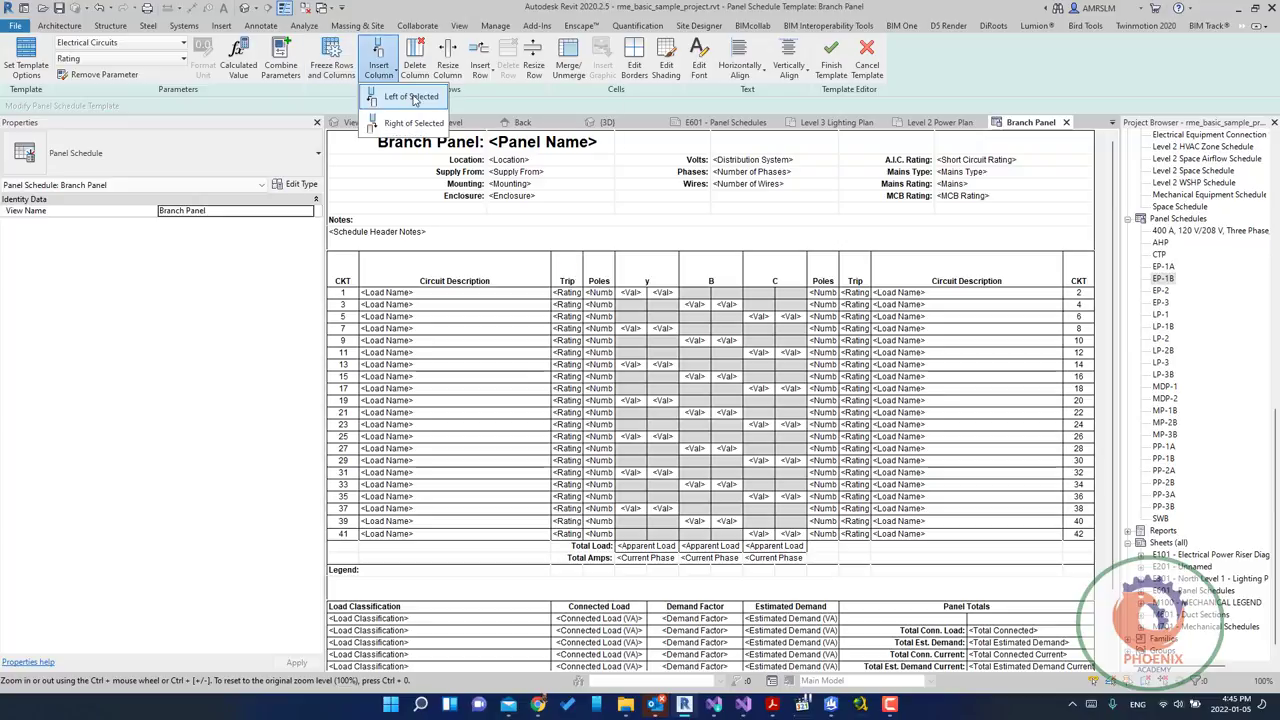
{"action": "left_click", "coordinate": [413, 123]}
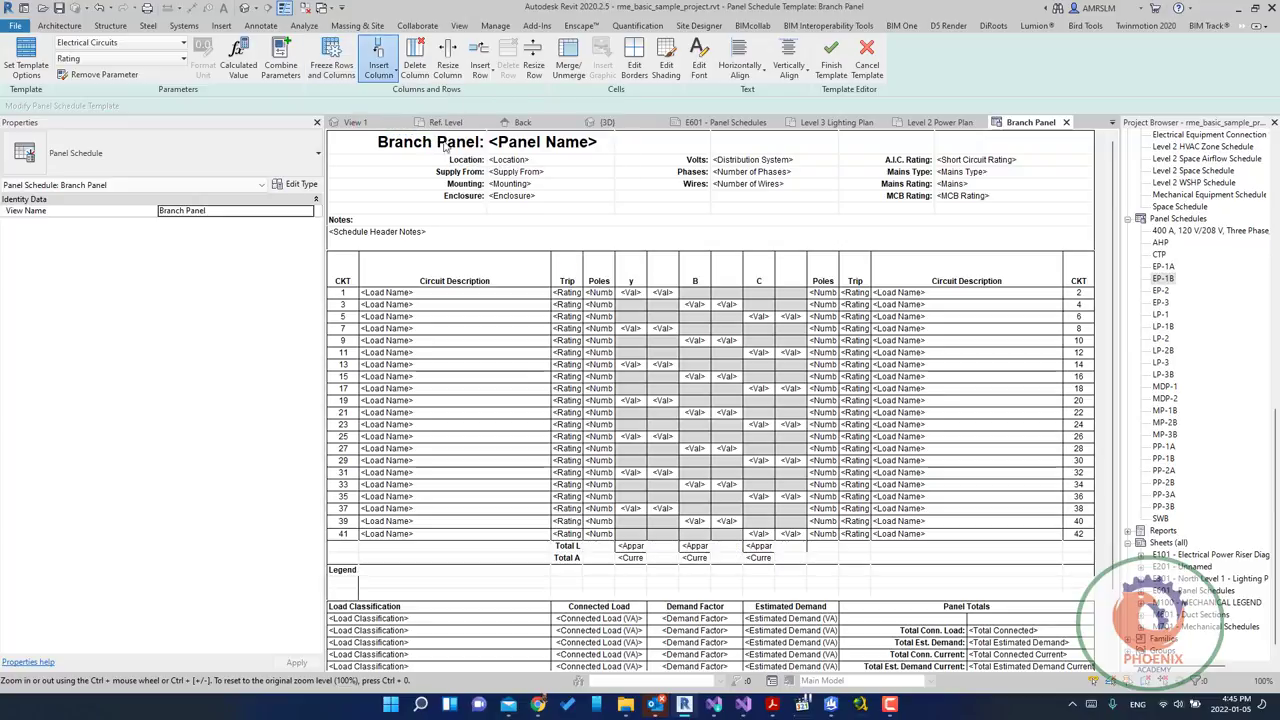
{"action": "left_click", "coordinate": [558, 275]}
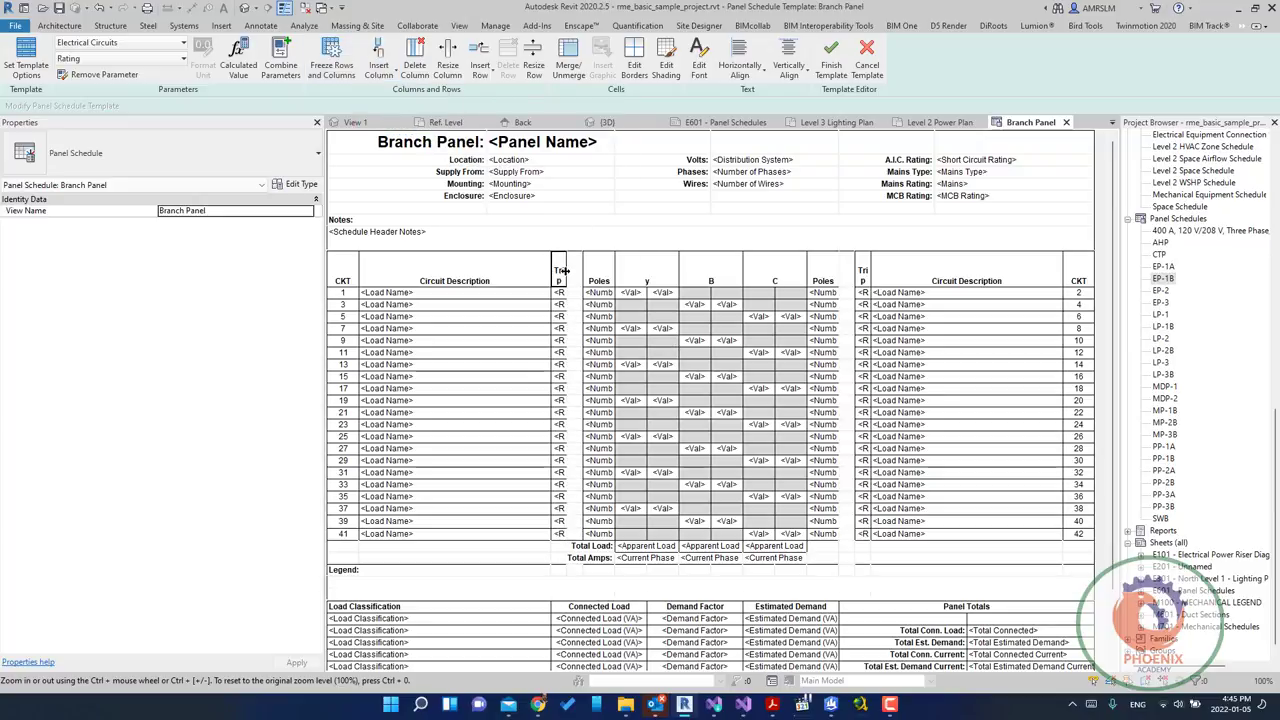
{"action": "mouse_move", "coordinate": [567, 273]}
{"action": "left_mouse_down"}
{"action": "mouse_move", "coordinate": [634, 278]}
{"action": "mouse_move", "coordinate": [593, 540]}
{"action": "left_mouse_up"}
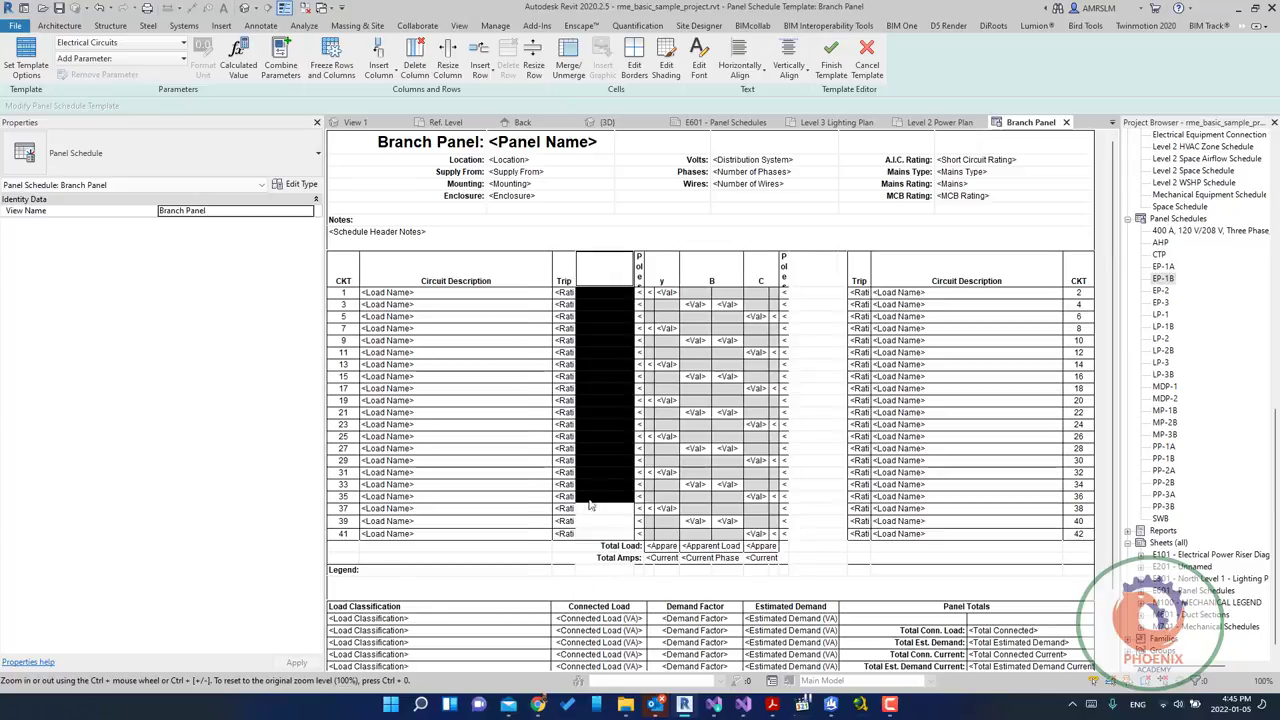
Fill the new column with the Apparent Current parameter and select the whole column
{"action": "left_click", "coordinate": [123, 60]}
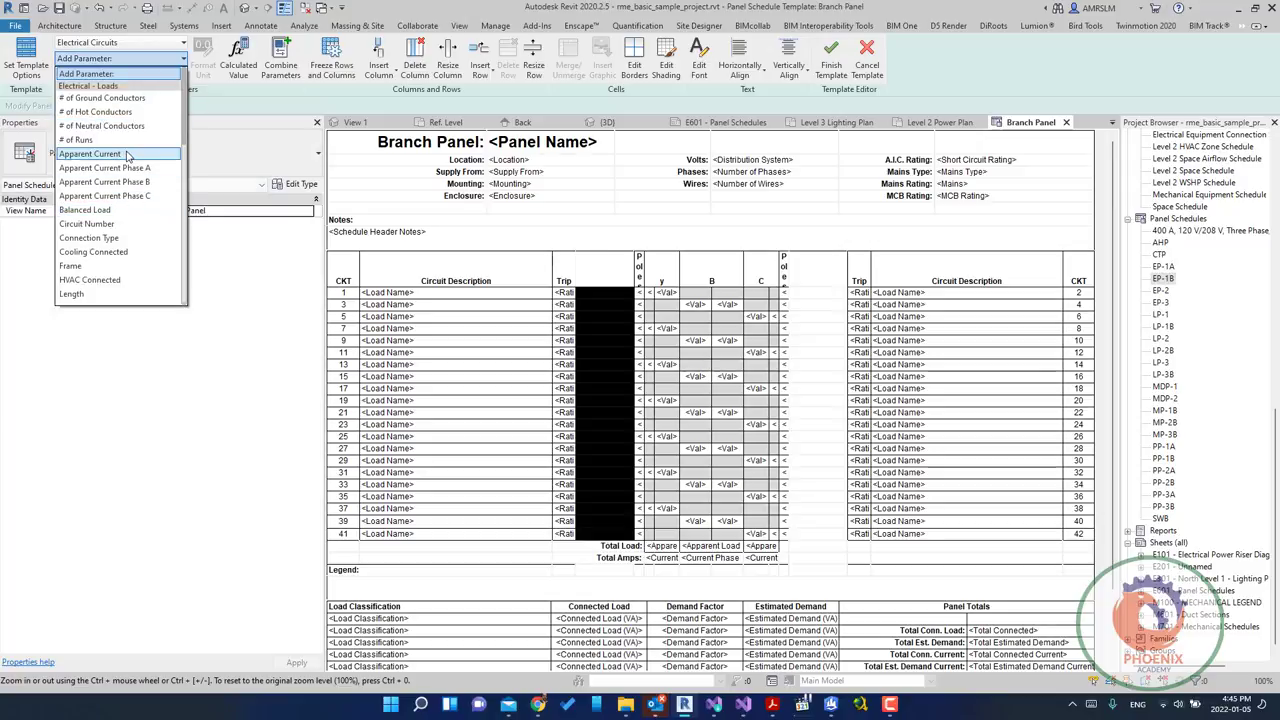
{"action": "left_click", "coordinate": [90, 154]}
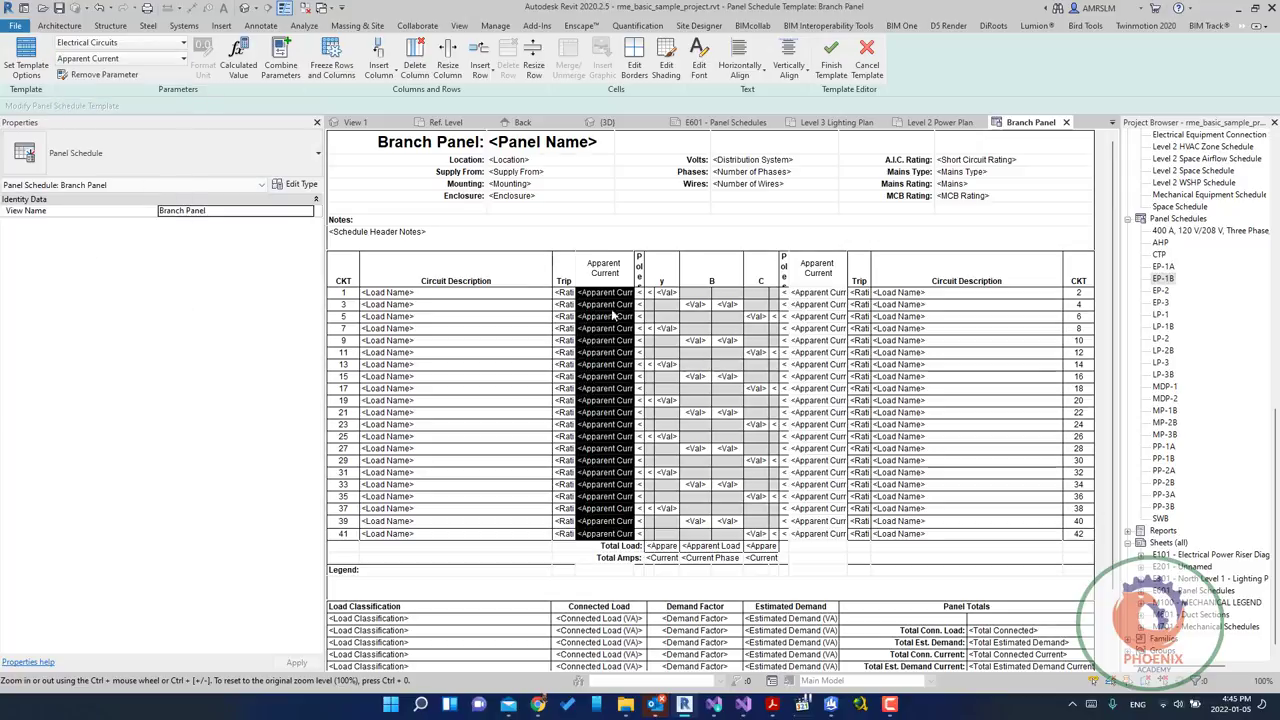
{"action": "left_click", "coordinate": [608, 276]}
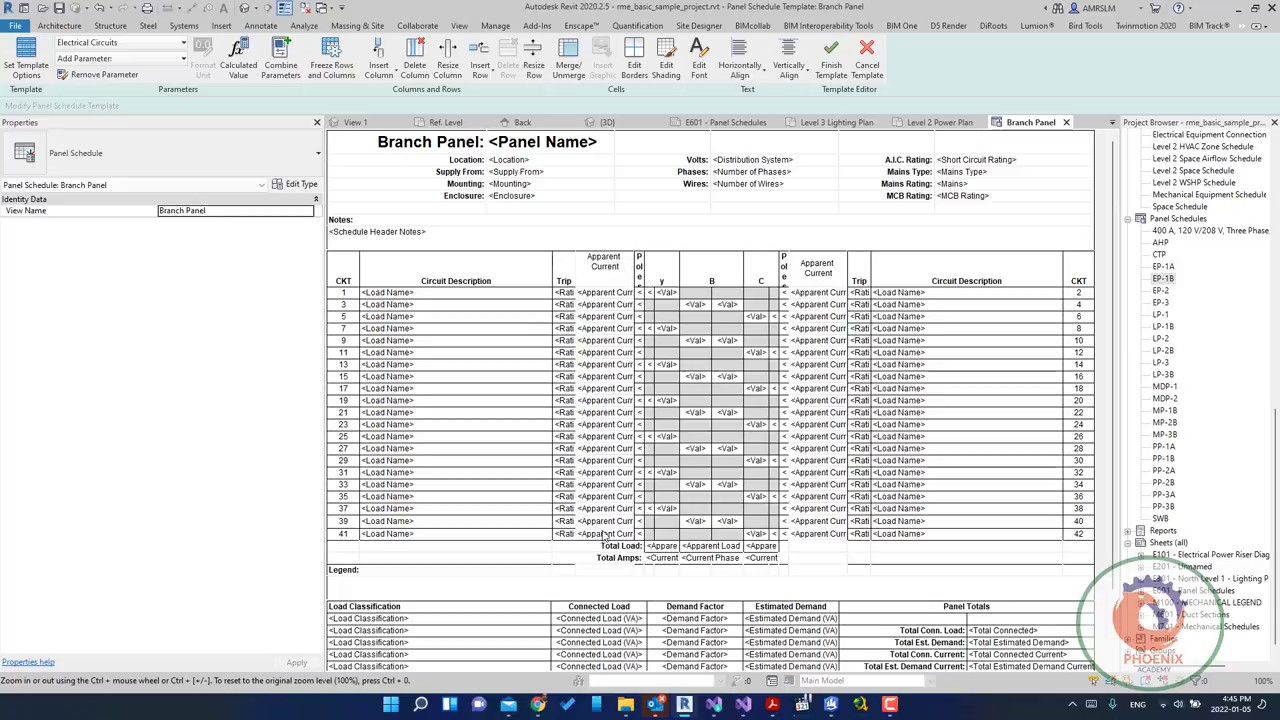
{"action": "left_click_drag", "start_coordinate": [604, 534], "coordinate": [606, 268]}
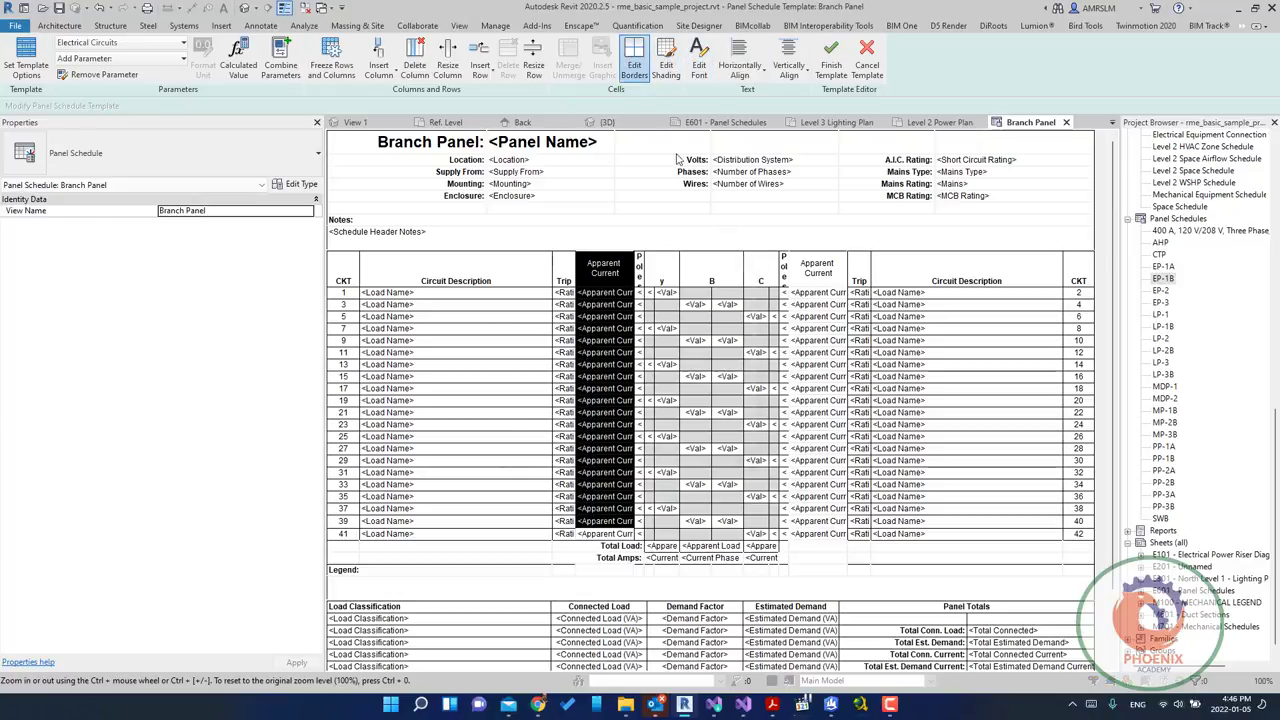
Apply a thin-line outside border to the Apparent Current column, then clear the selection
{"action": "left_click", "coordinate": [748, 270]}
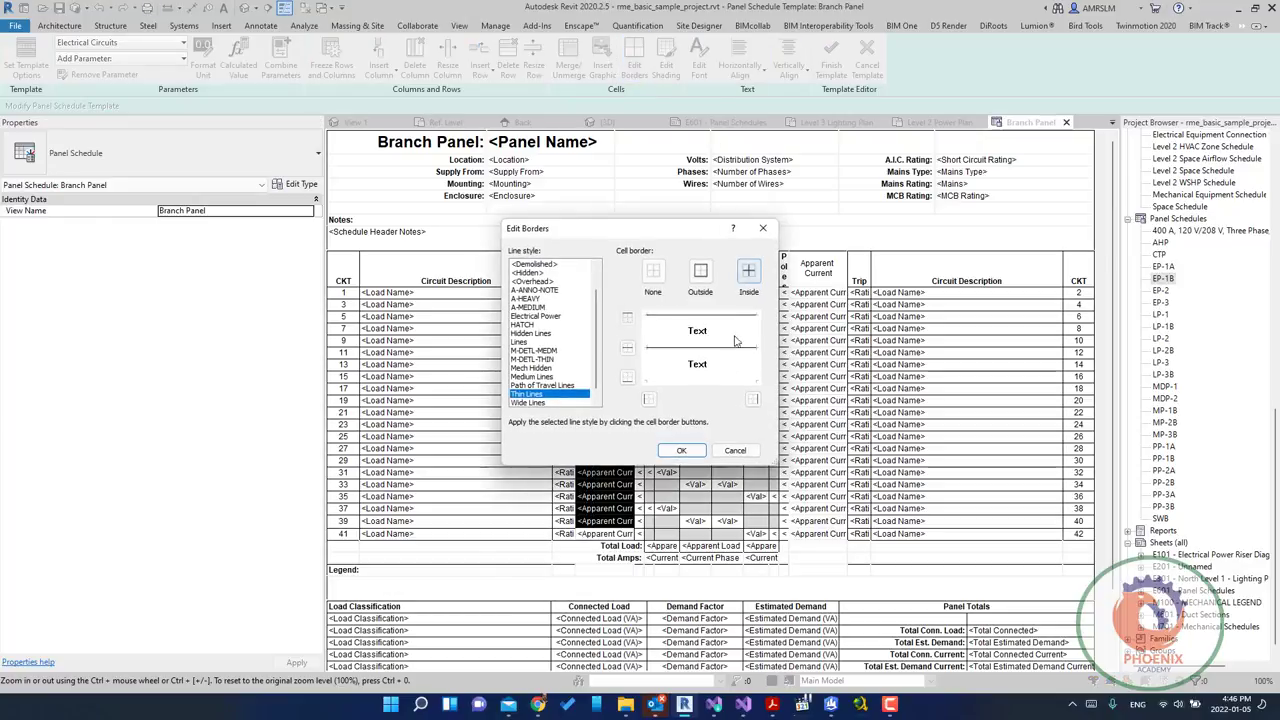
{"action": "left_click", "coordinate": [700, 272]}
{"action": "left_click", "coordinate": [681, 450]}
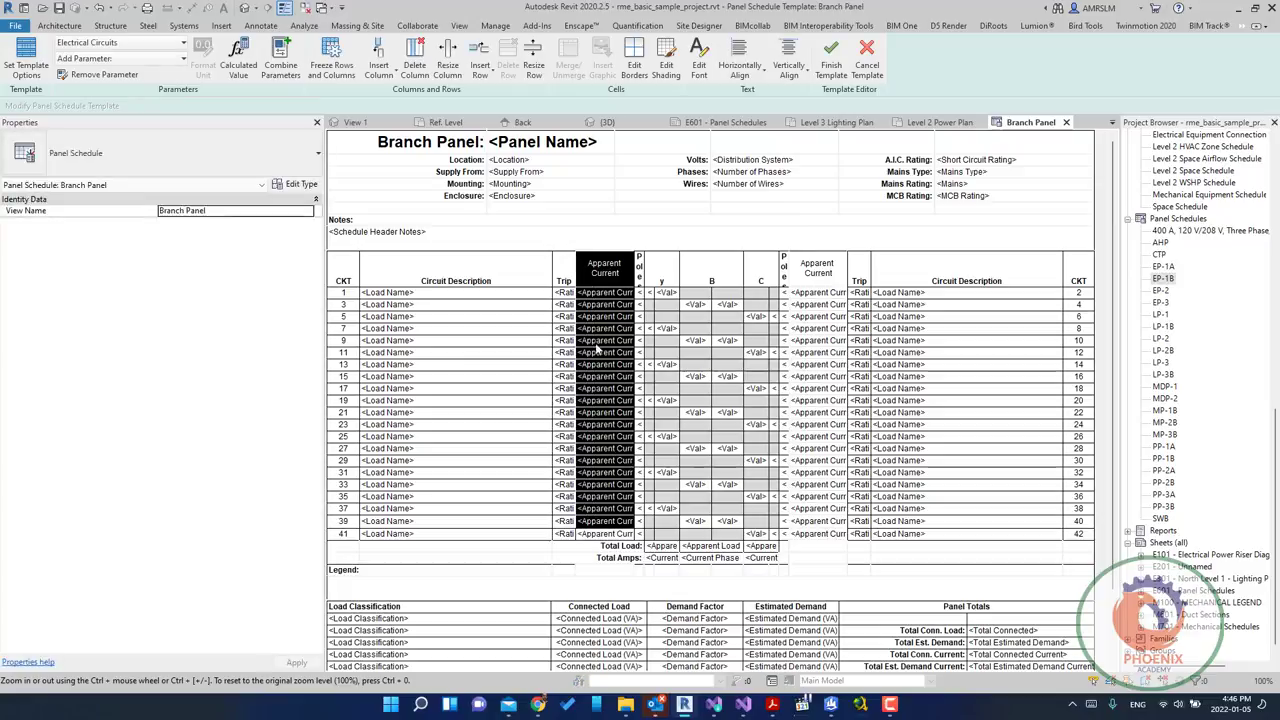
{"action": "left_click", "coordinate": [499, 342]}
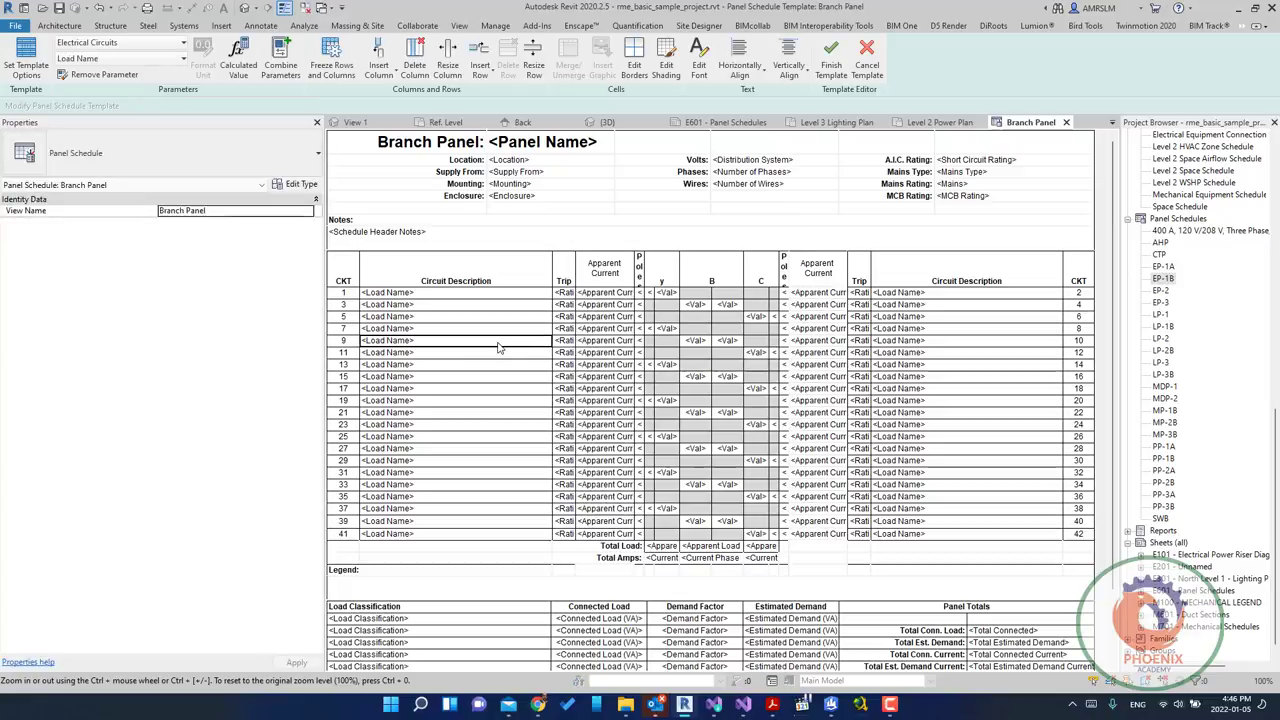
{"action": "key", "text": "Escape"}
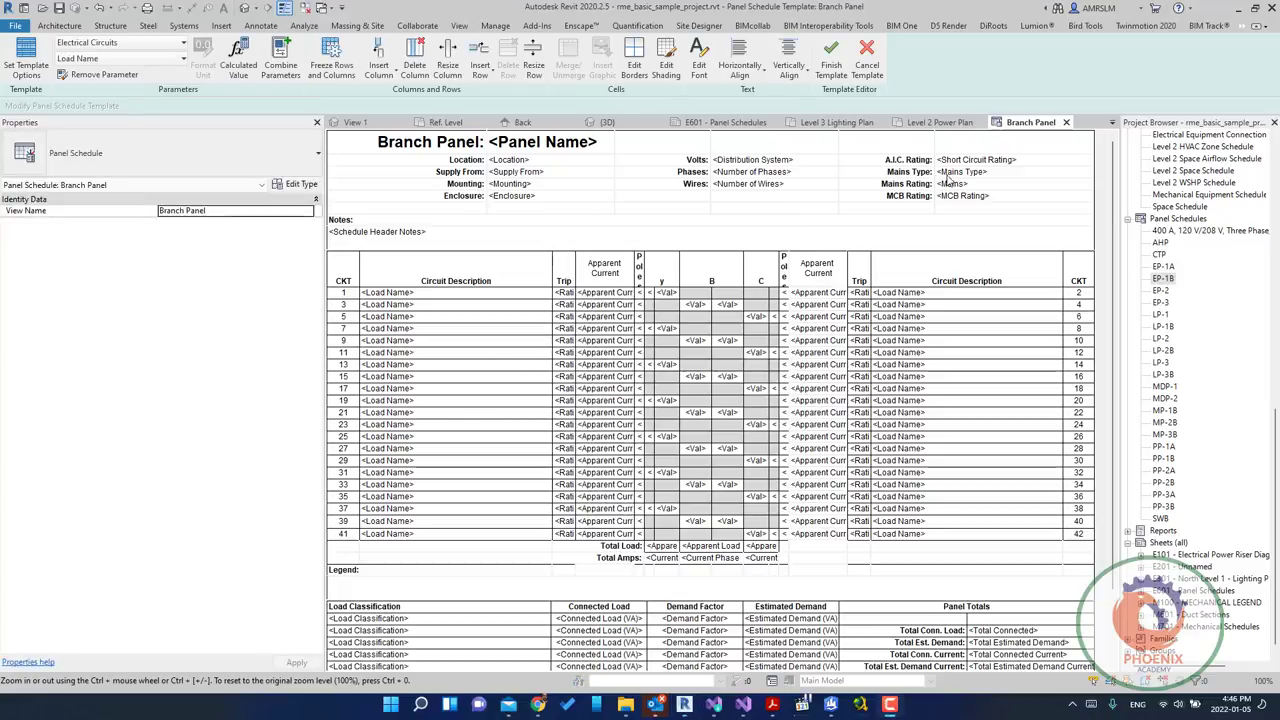
Finish the Branch Panel template, review the 400 A panel's schedule, then close it
{"action": "left_click", "coordinate": [831, 70]}
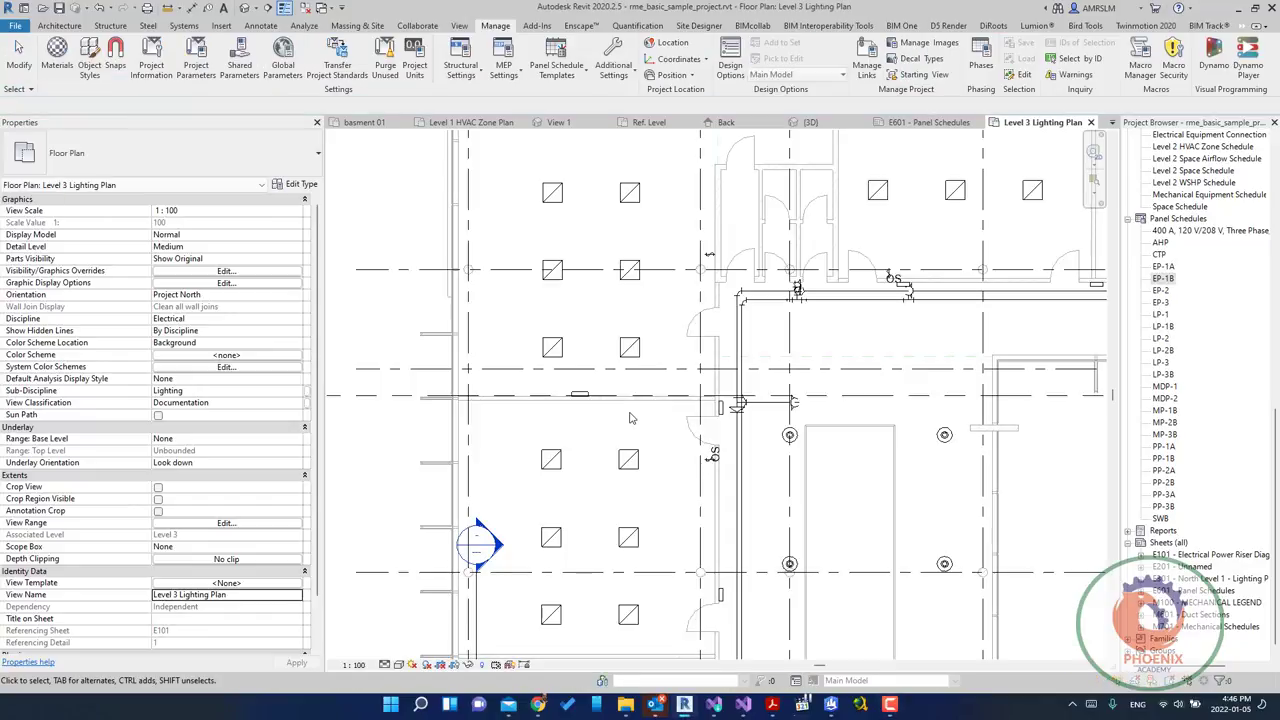
{"action": "left_click", "coordinate": [582, 397]}
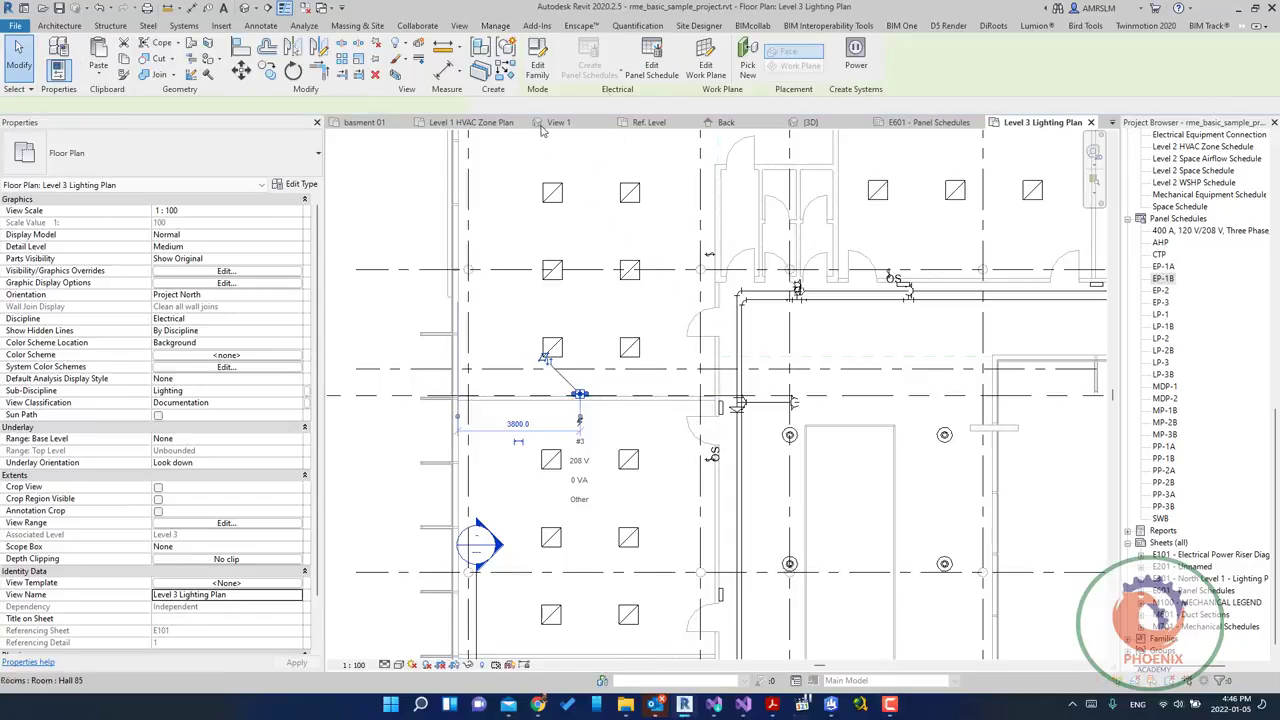
{"action": "left_click", "coordinate": [652, 68]}
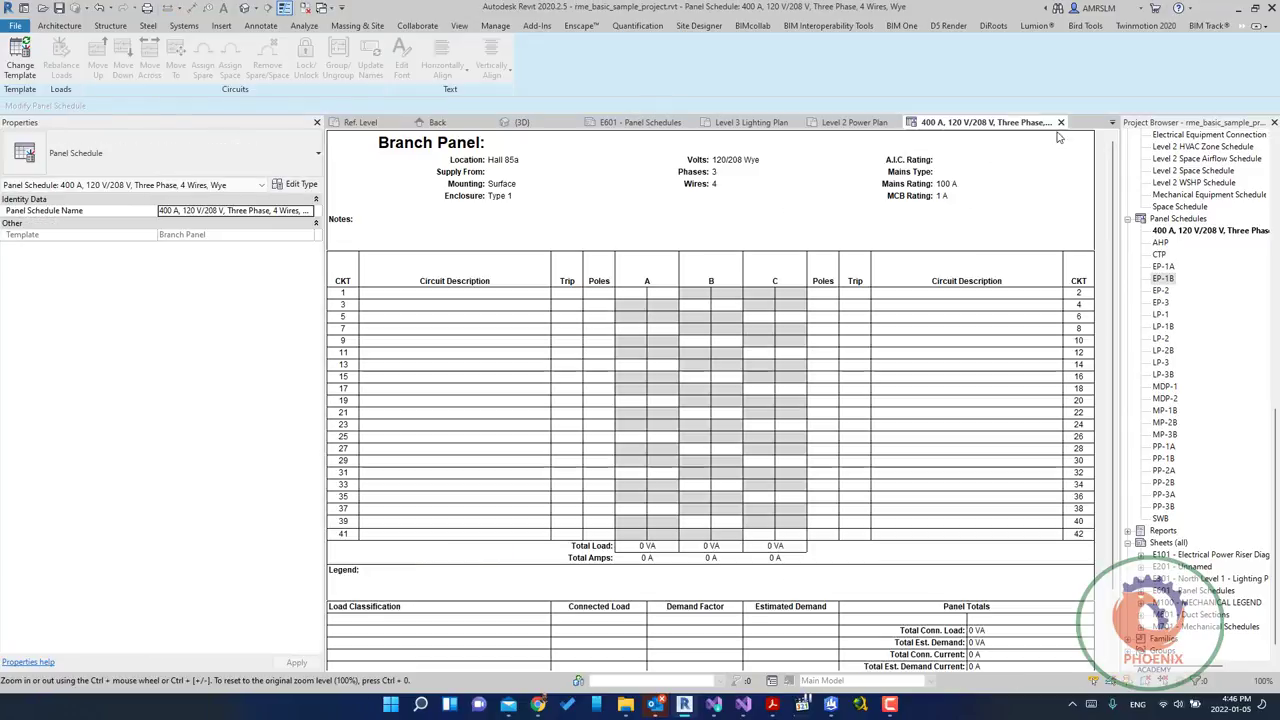
{"action": "left_click", "coordinate": [1060, 122]}
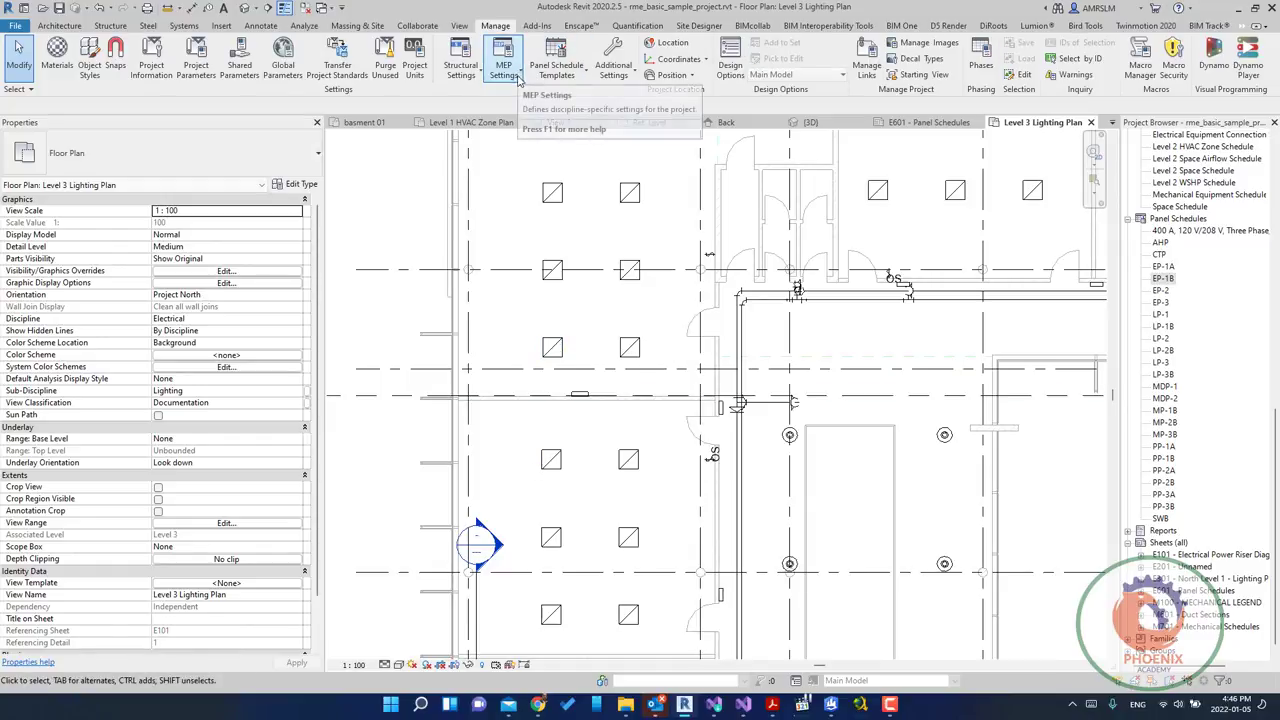
Apply the Branch Panel (Default) template to the 400 A panel schedule, accepting the warning
{"action": "left_click", "coordinate": [556, 66]}
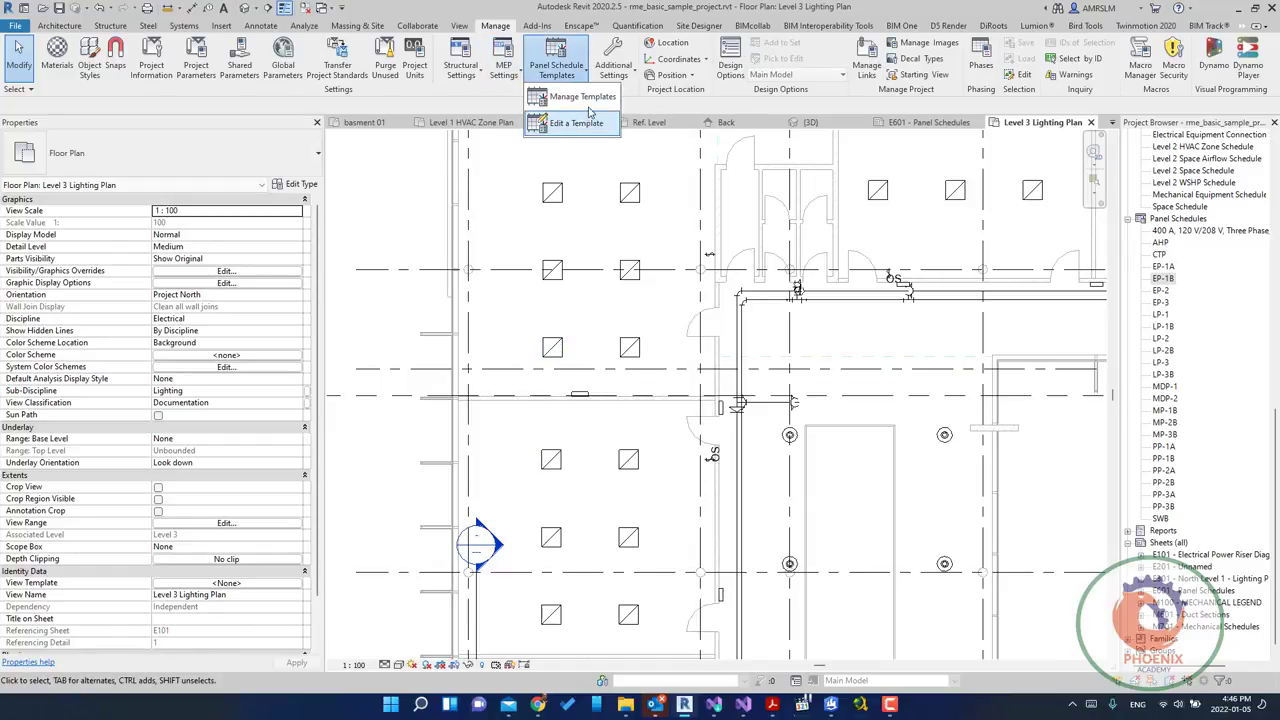
{"action": "left_click", "coordinate": [580, 97]}
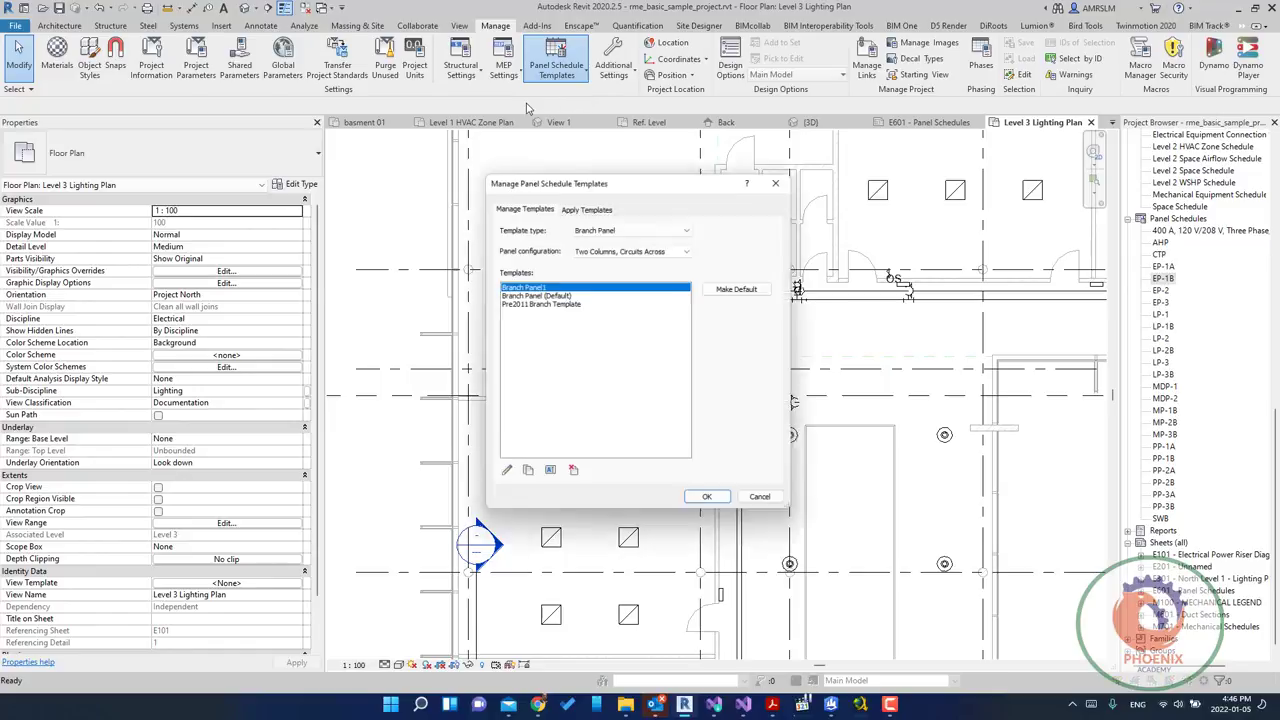
{"action": "left_click", "coordinate": [586, 205]}
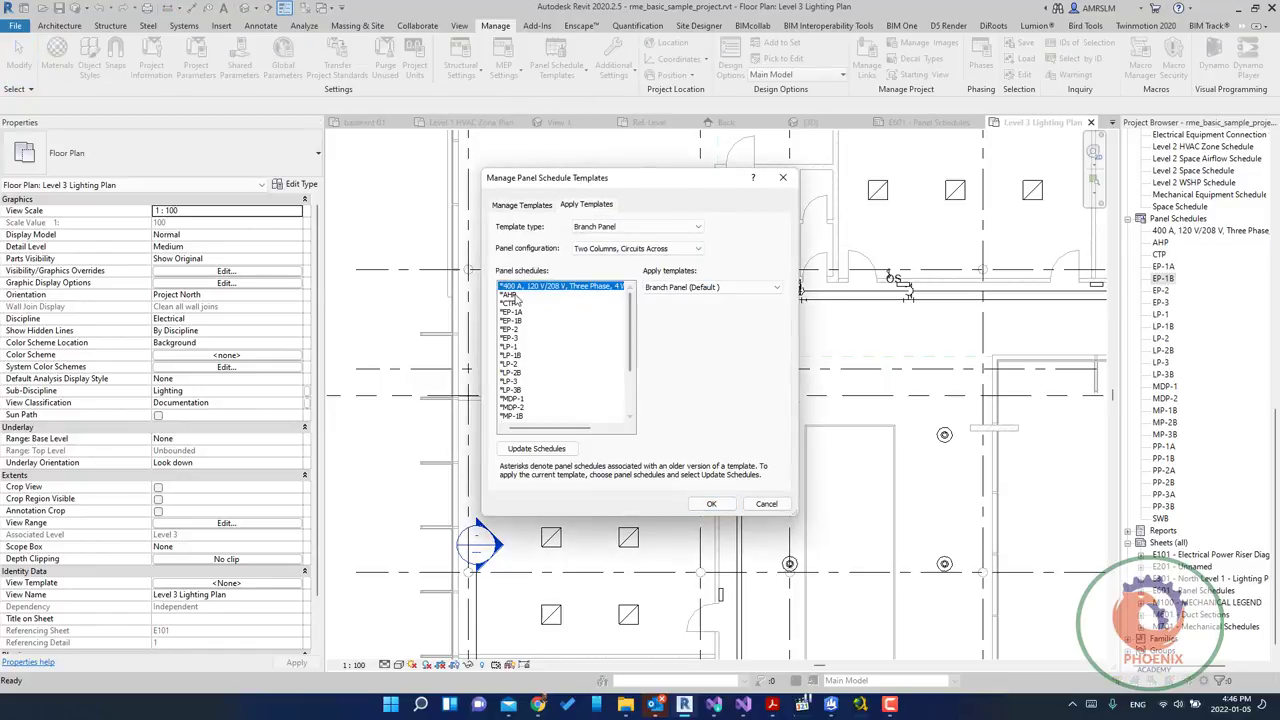
{"action": "left_click", "coordinate": [719, 289]}
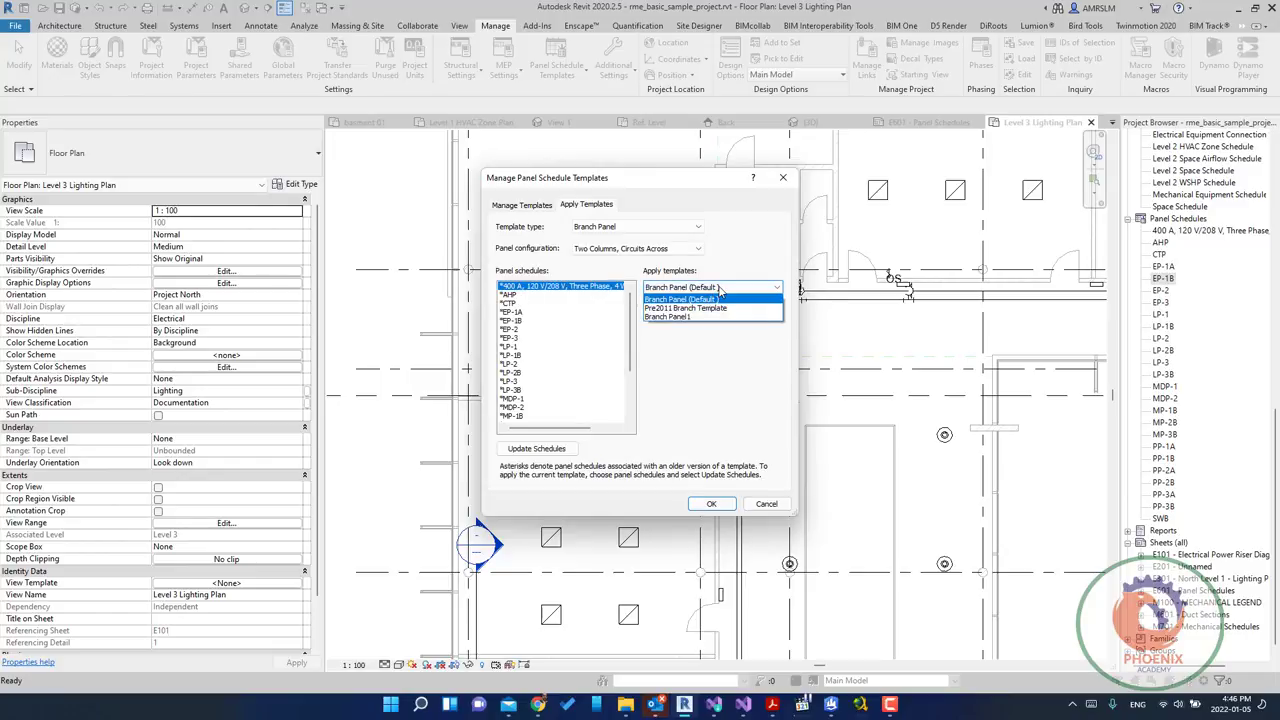
{"action": "left_click", "coordinate": [719, 289]}
{"action": "left_click", "coordinate": [716, 292]}
{"action": "left_click", "coordinate": [690, 299]}
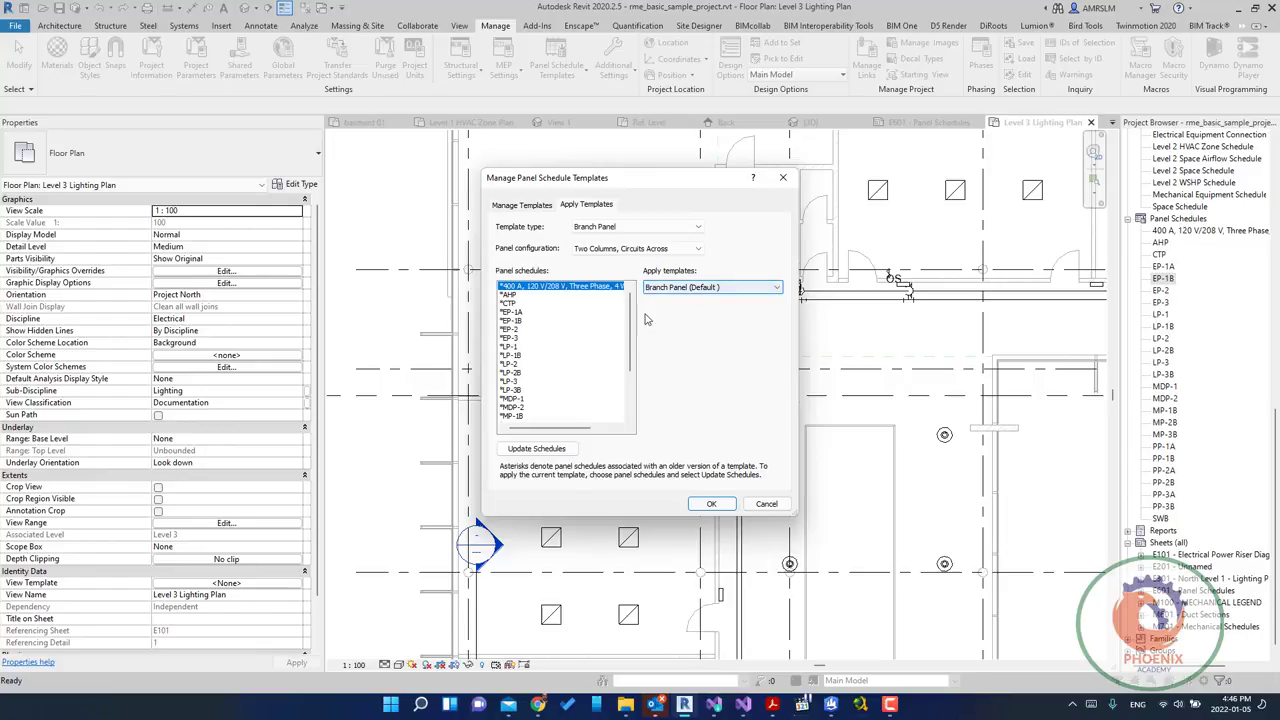
{"action": "left_click", "coordinate": [558, 449]}
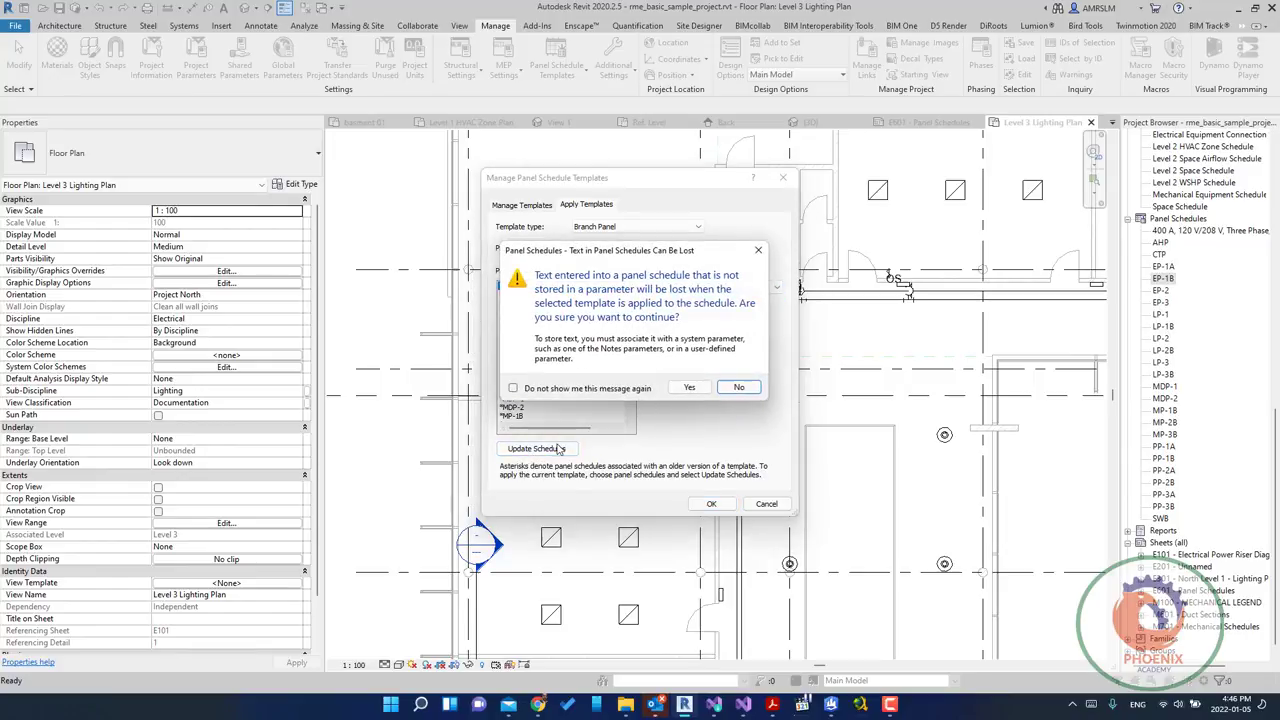
{"action": "left_click", "coordinate": [689, 390]}
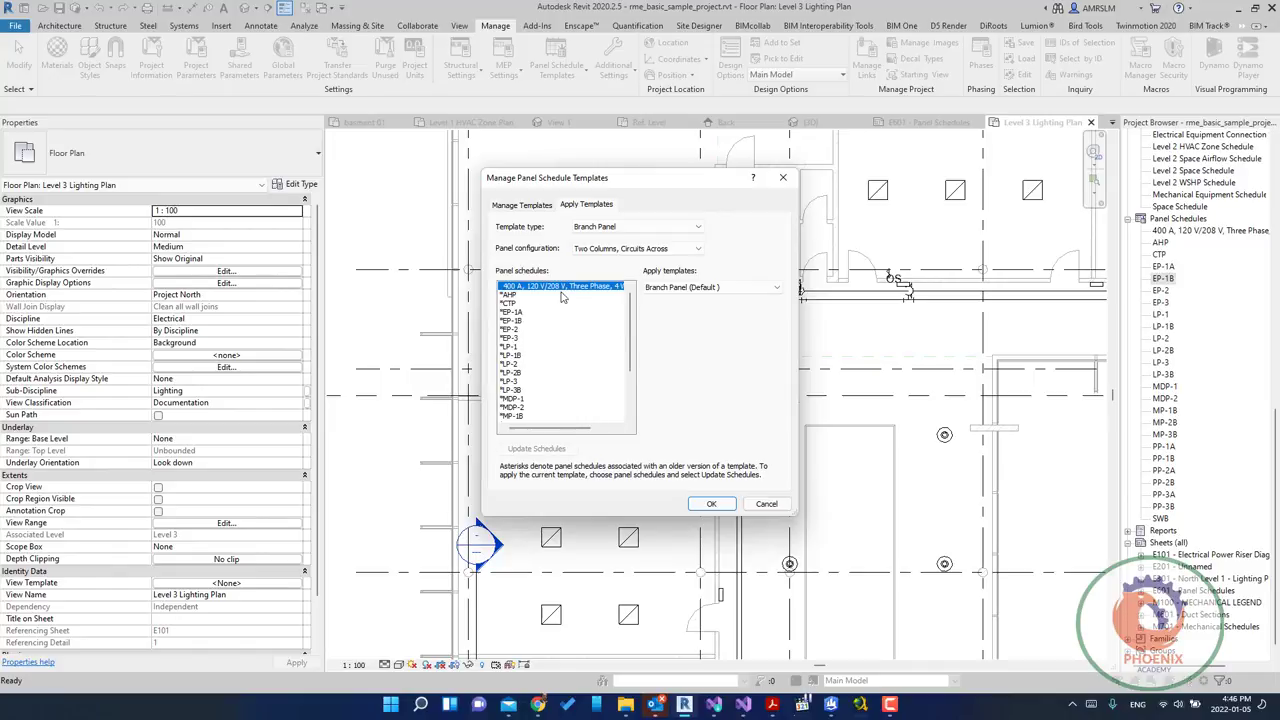
Update the schedules through MDP-2 to Branch Panel (Default), then close the template manager
{"action": "left_click", "coordinate": [547, 409], "text": "shift"}
{"action": "left_click", "coordinate": [707, 287]}
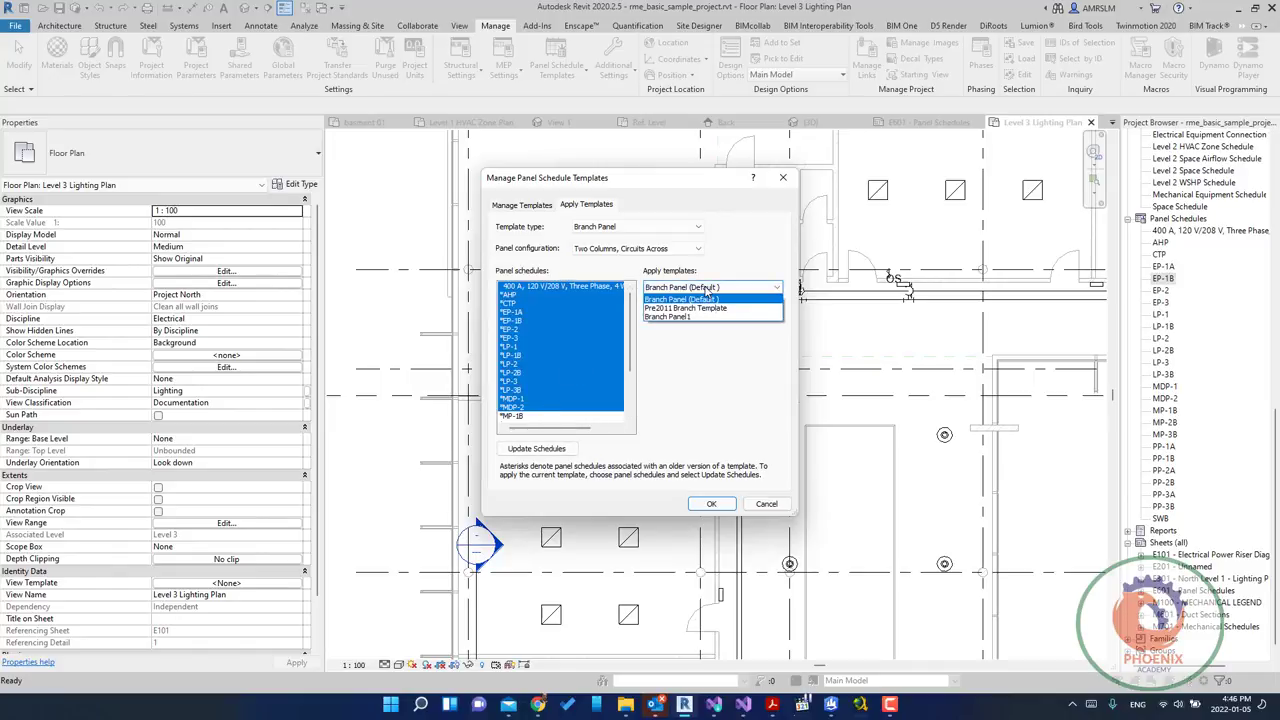
{"action": "left_click", "coordinate": [690, 300]}
{"action": "left_click", "coordinate": [536, 448]}
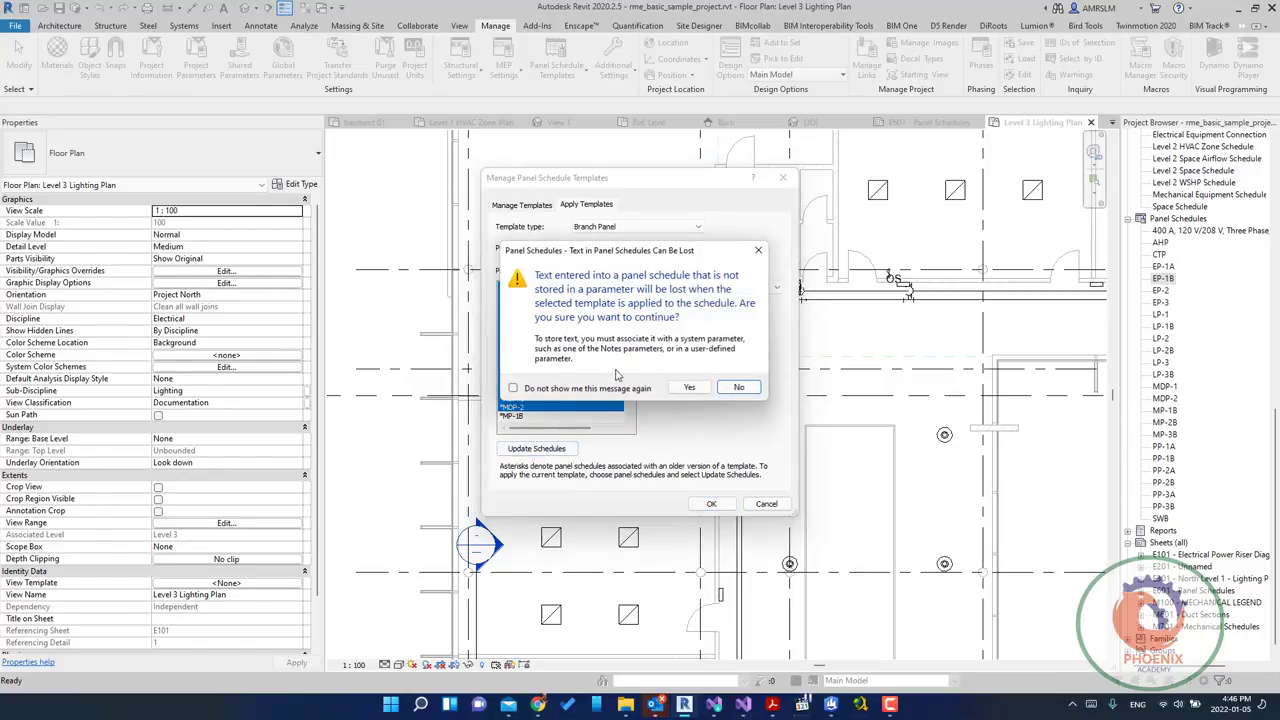
{"action": "left_click", "coordinate": [686, 388]}
{"action": "left_click", "coordinate": [710, 505]}
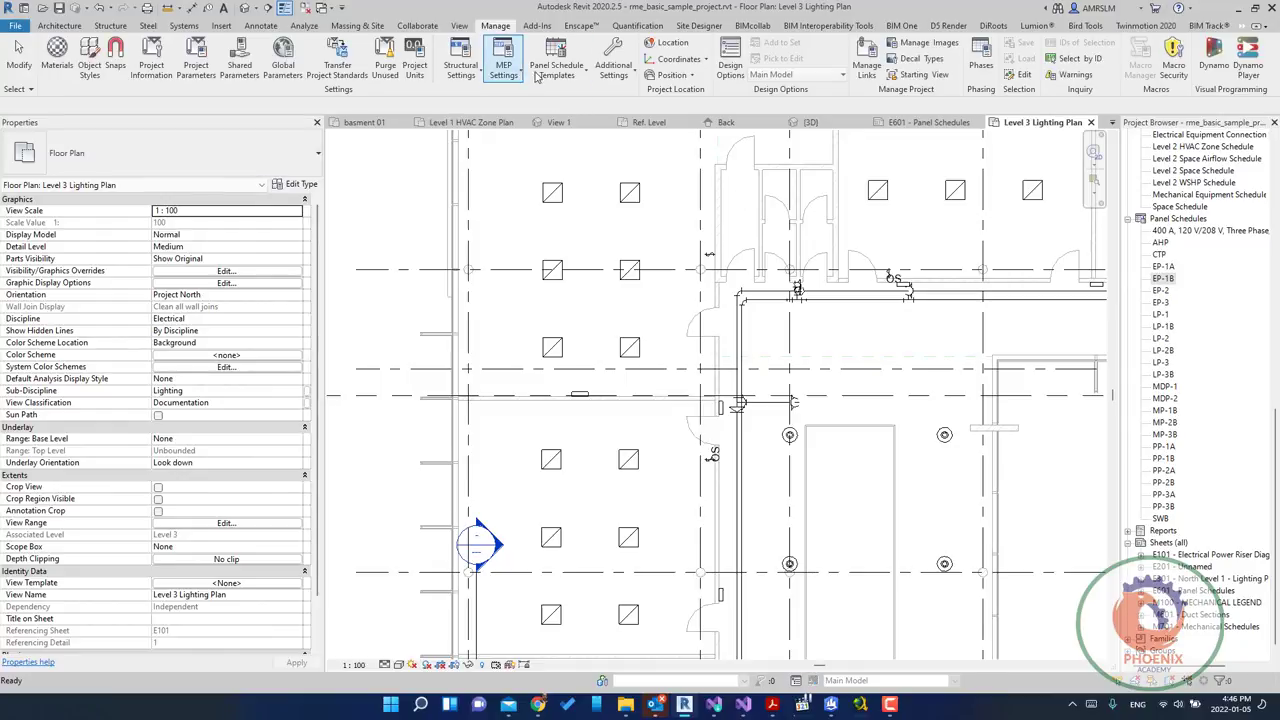
Open Branch Panel1 for editing and show its template options (304.8 mm width, 42 slots)
{"action": "left_click", "coordinate": [556, 70]}
{"action": "left_click", "coordinate": [577, 122]}
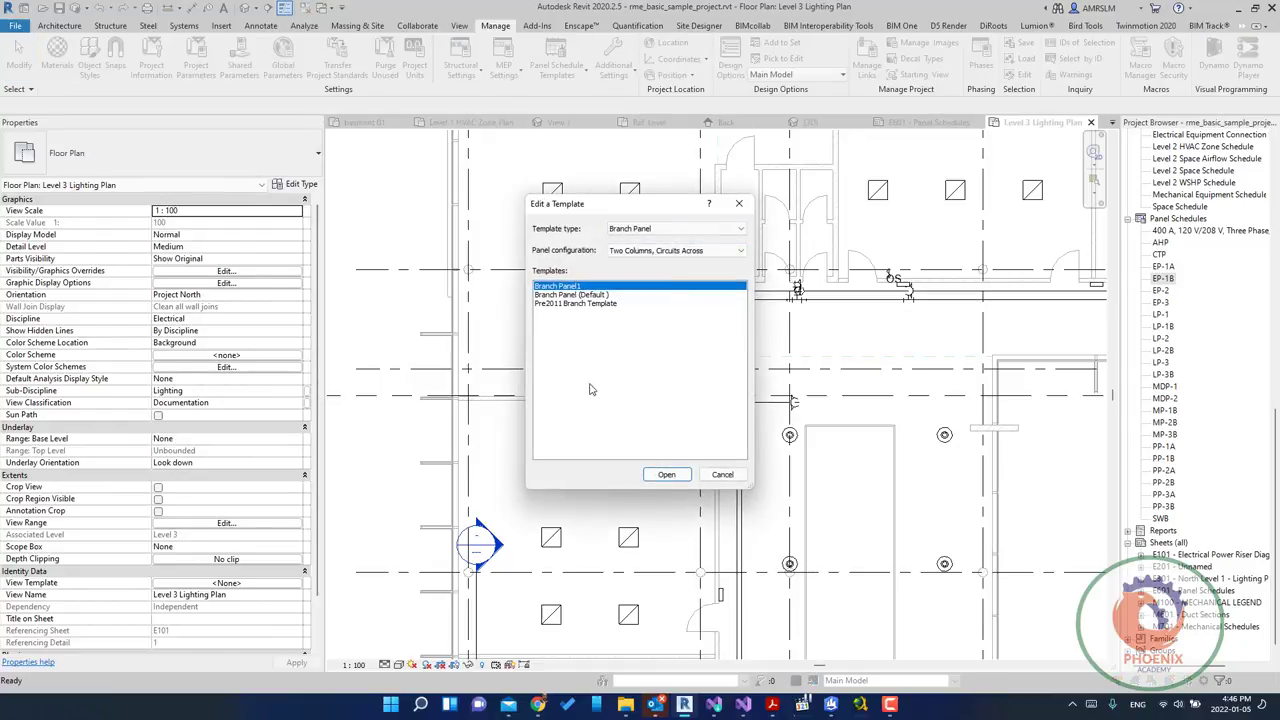
{"action": "left_click", "coordinate": [663, 475]}
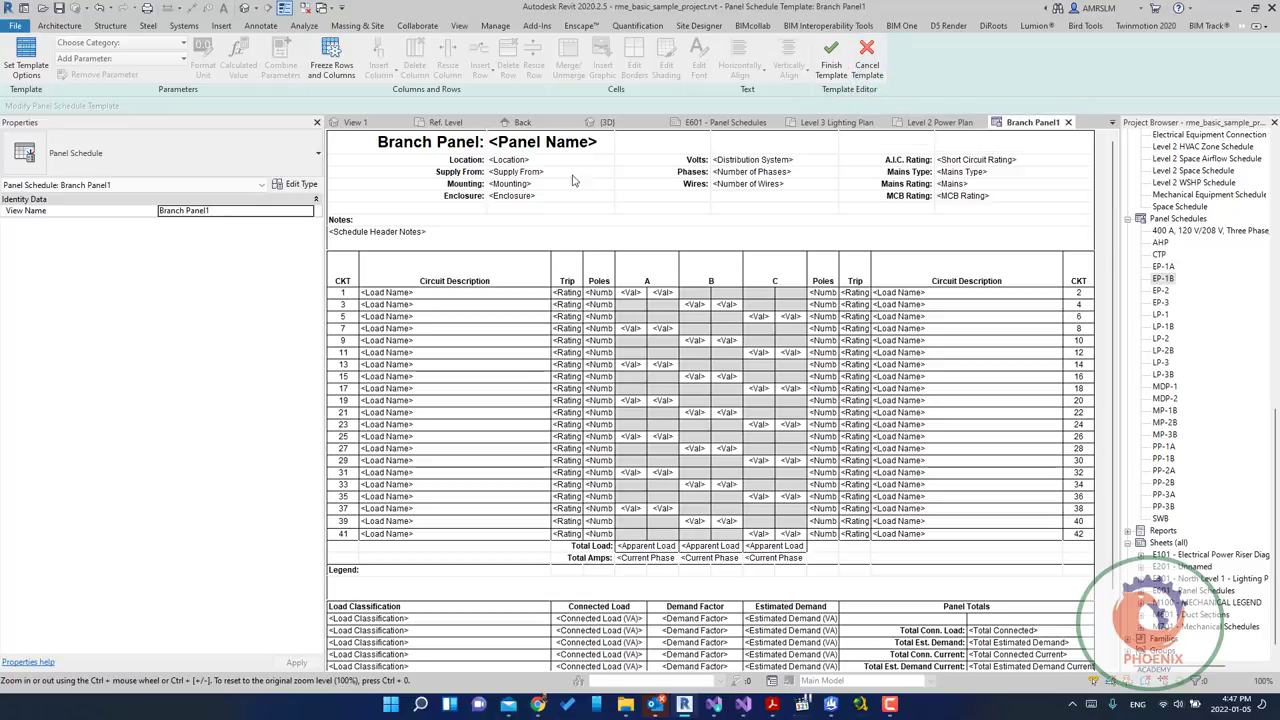
{"action": "left_click", "coordinate": [26, 56]}
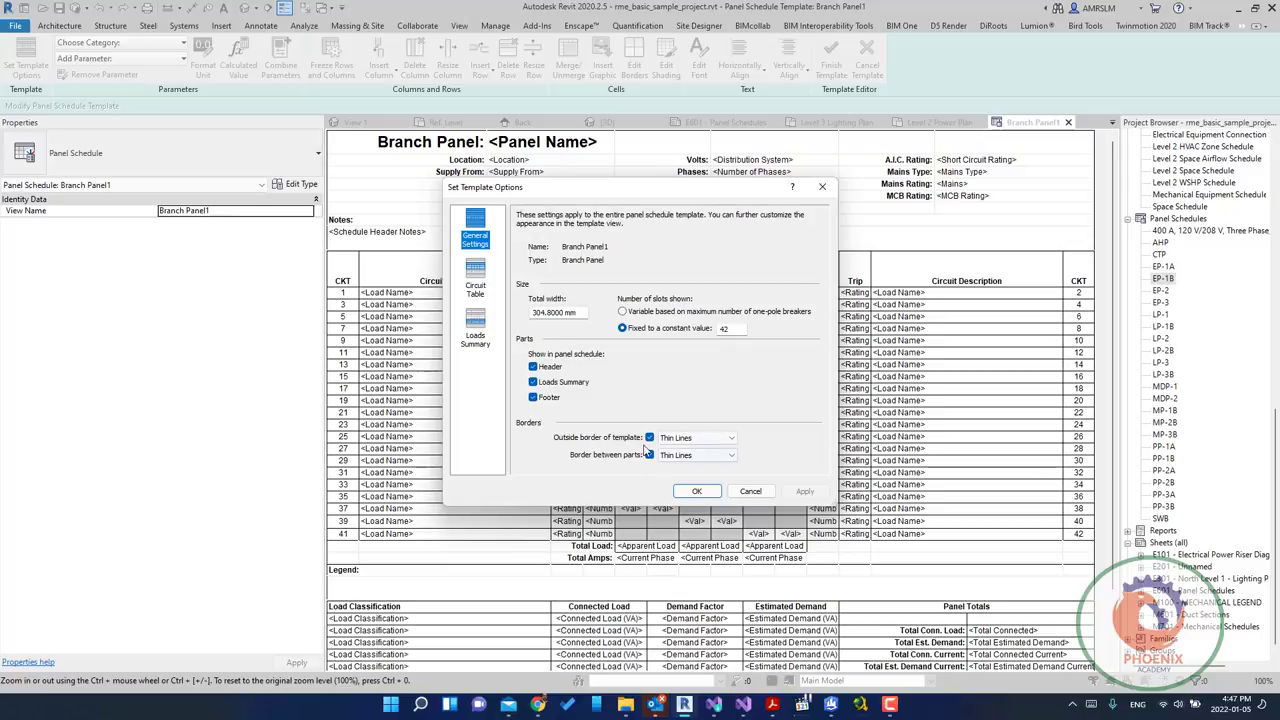
Set the circuit table loads layout to Mirrored Phase Columns
{"action": "left_click", "coordinate": [477, 276]}
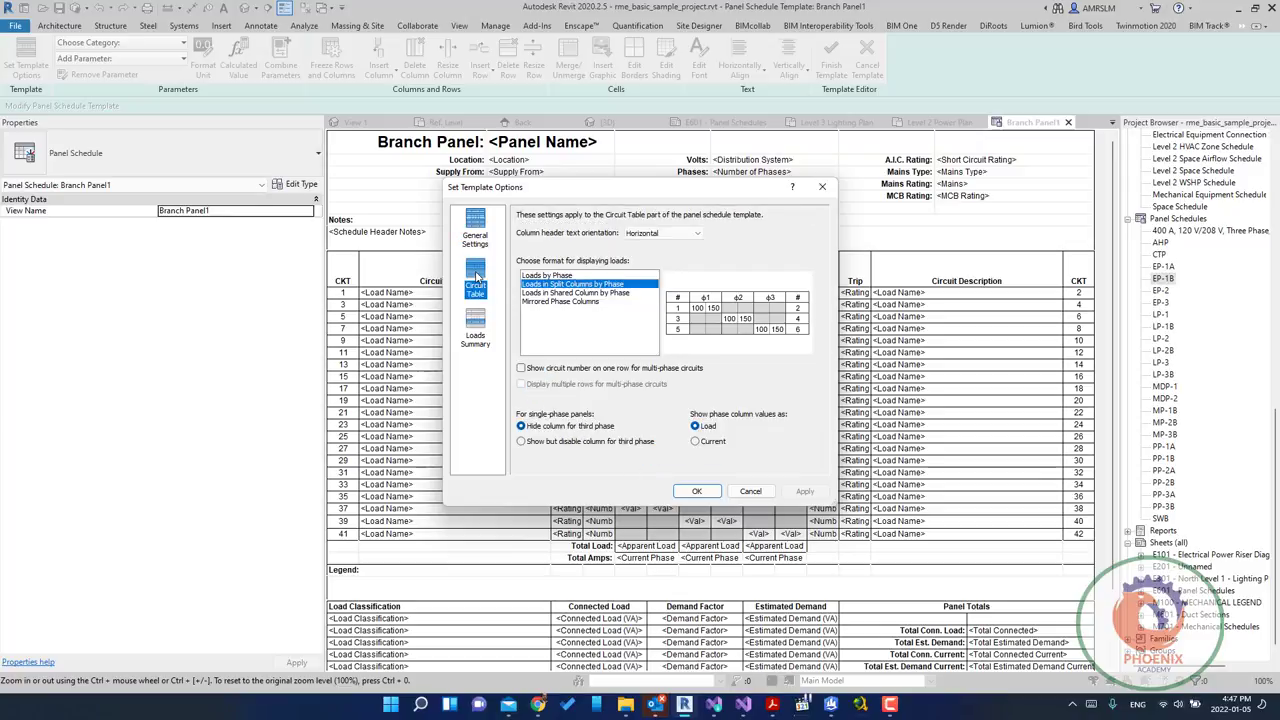
{"action": "left_click", "coordinate": [602, 293]}
{"action": "left_click", "coordinate": [574, 302]}
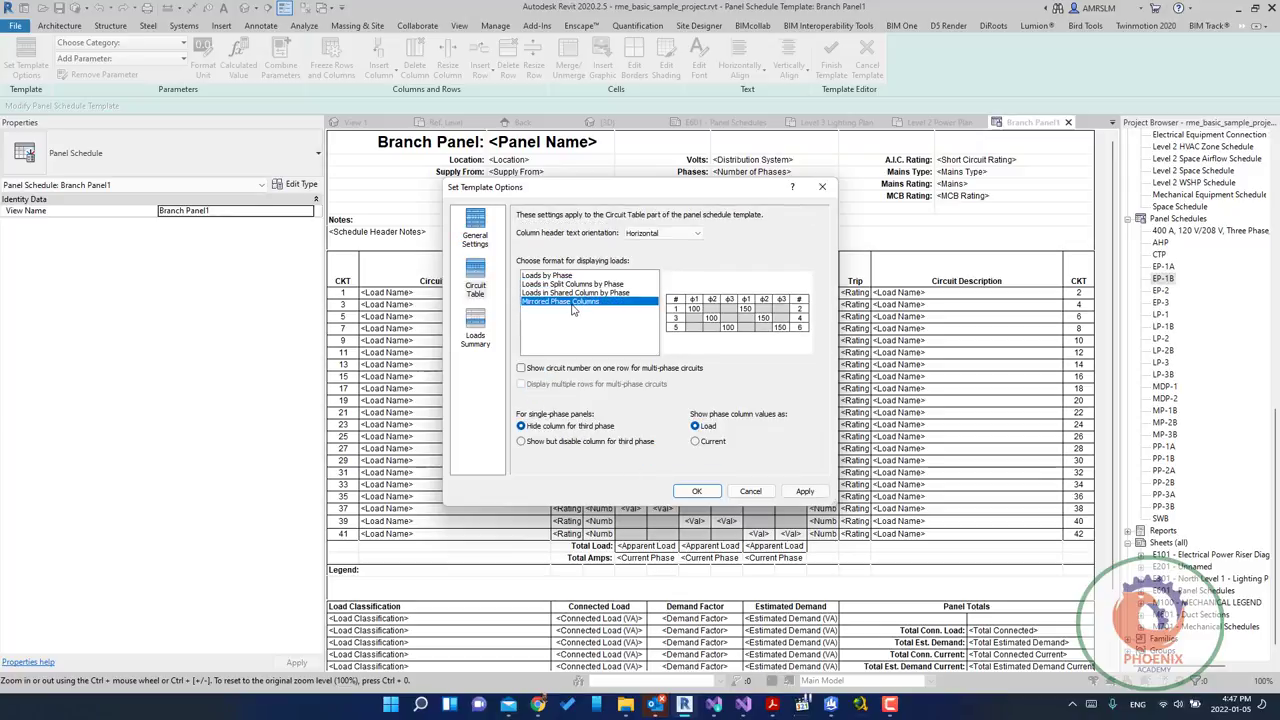
Use a constant set of load classifications, adding HVAC through Water Heater to scheduled loads
{"action": "left_click", "coordinate": [474, 334]}
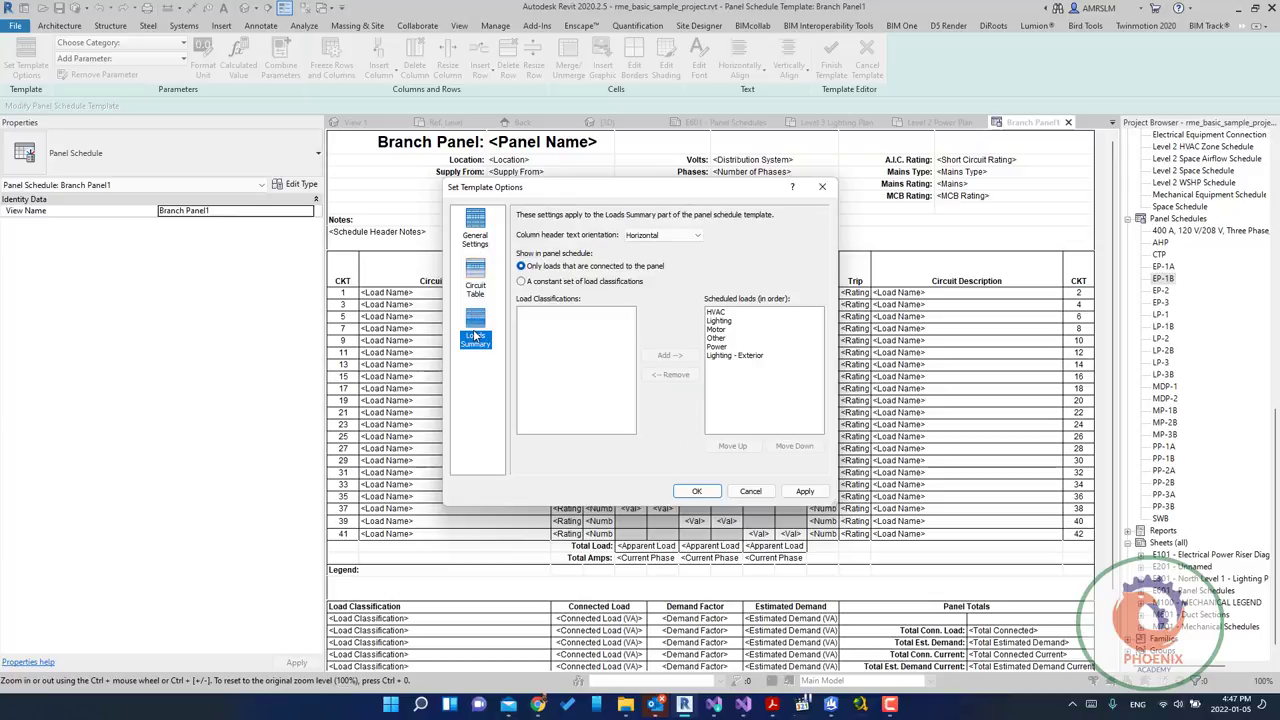
{"action": "left_click", "coordinate": [718, 320]}
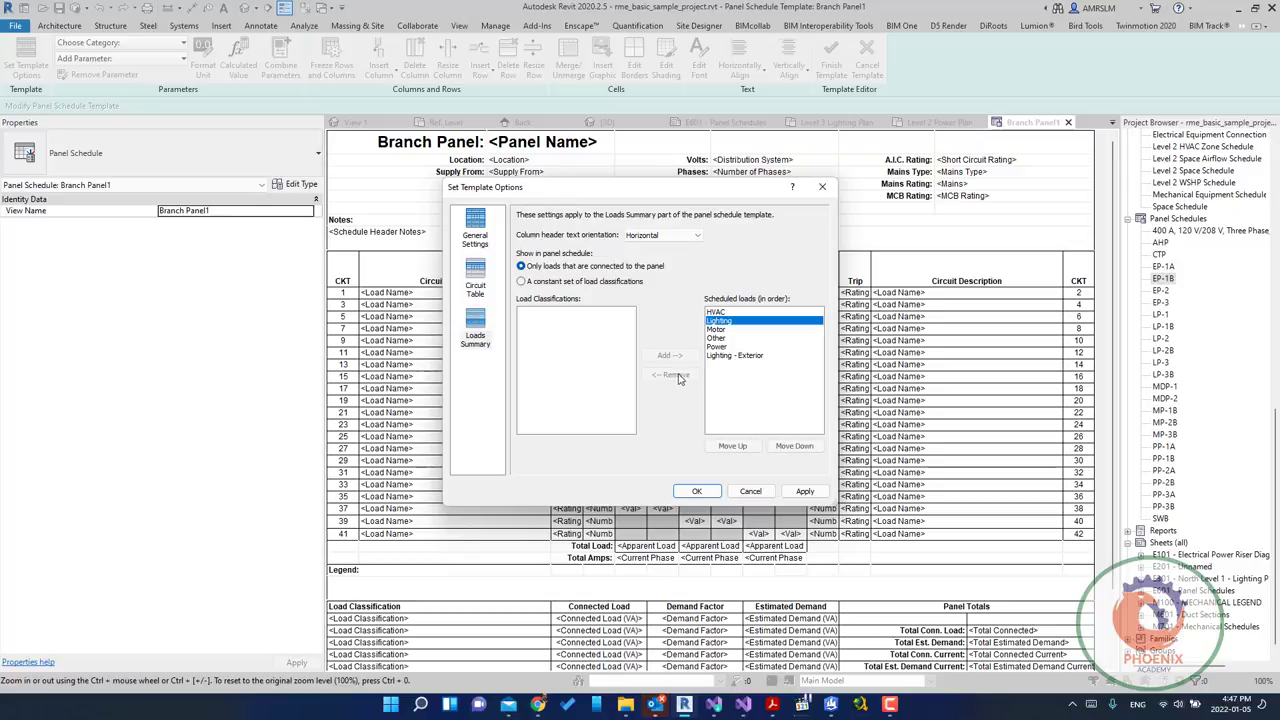
{"action": "left_click", "coordinate": [730, 312]}
{"action": "left_click", "coordinate": [718, 338]}
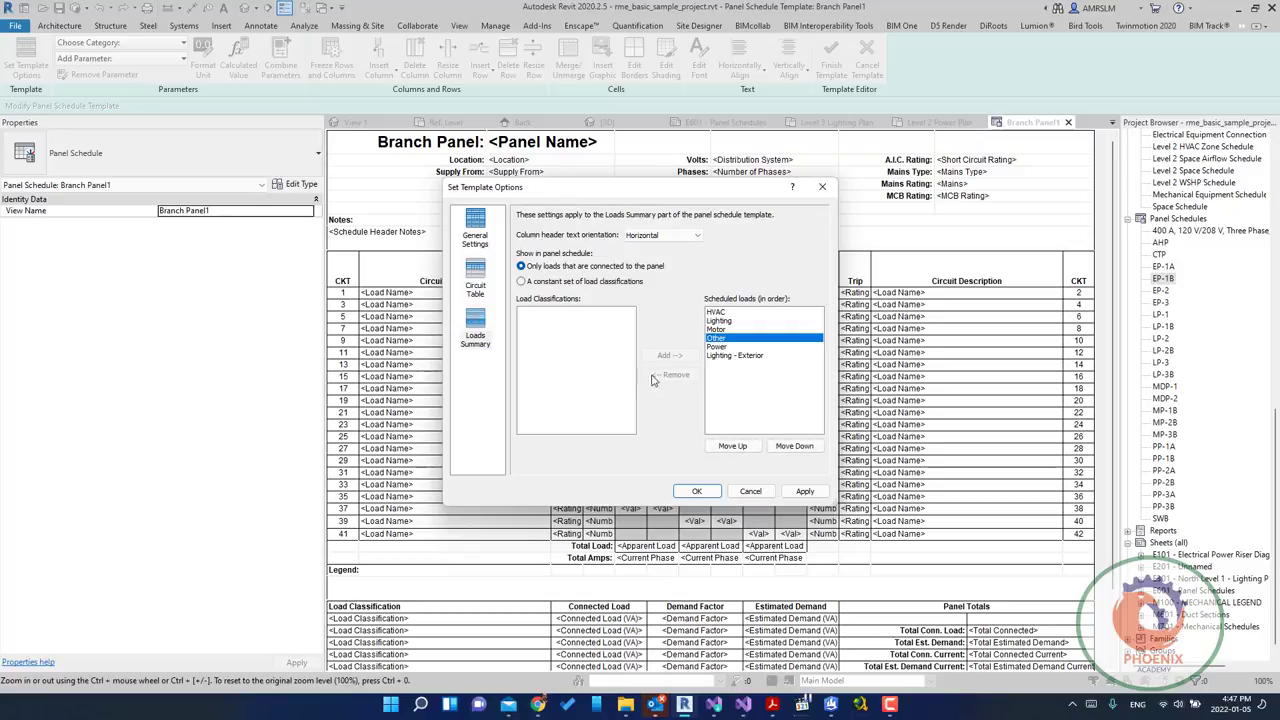
{"action": "left_click", "coordinate": [557, 282]}
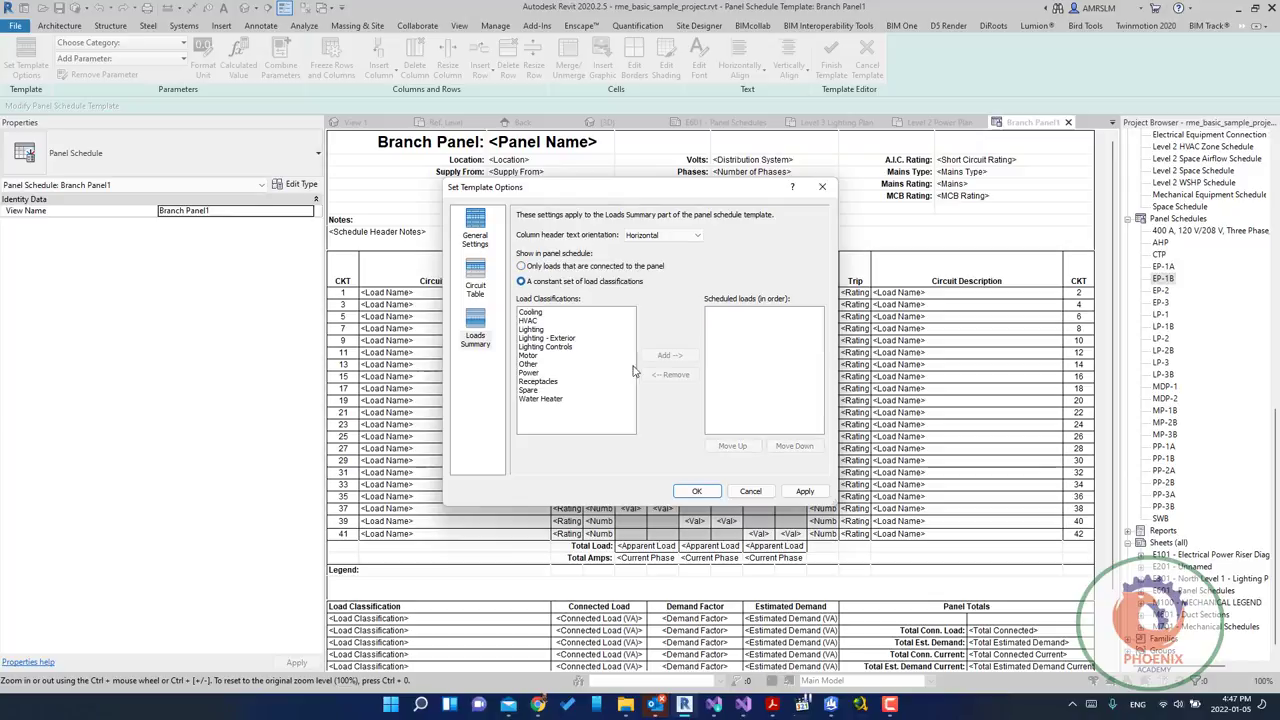
{"action": "left_click", "coordinate": [569, 320]}
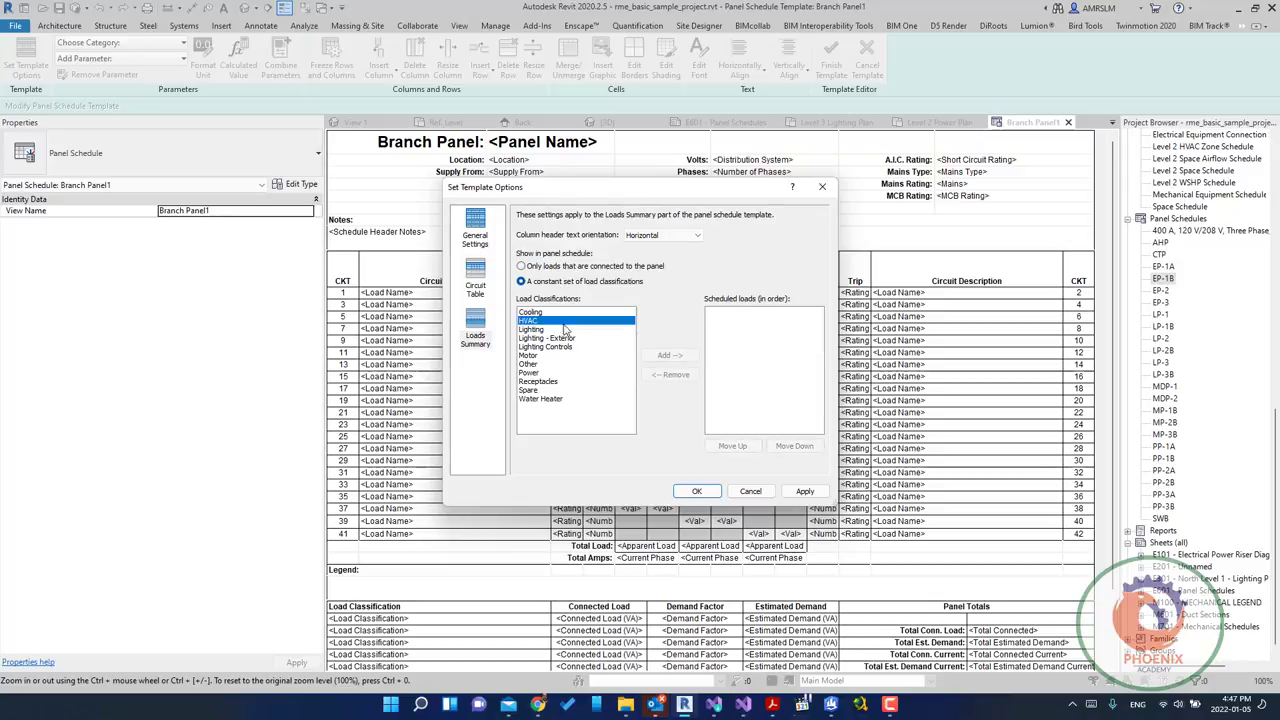
{"action": "left_click", "coordinate": [556, 390]}
{"action": "left_click", "coordinate": [548, 400]}
{"action": "left_click", "coordinate": [535, 320], "text": "shift"}
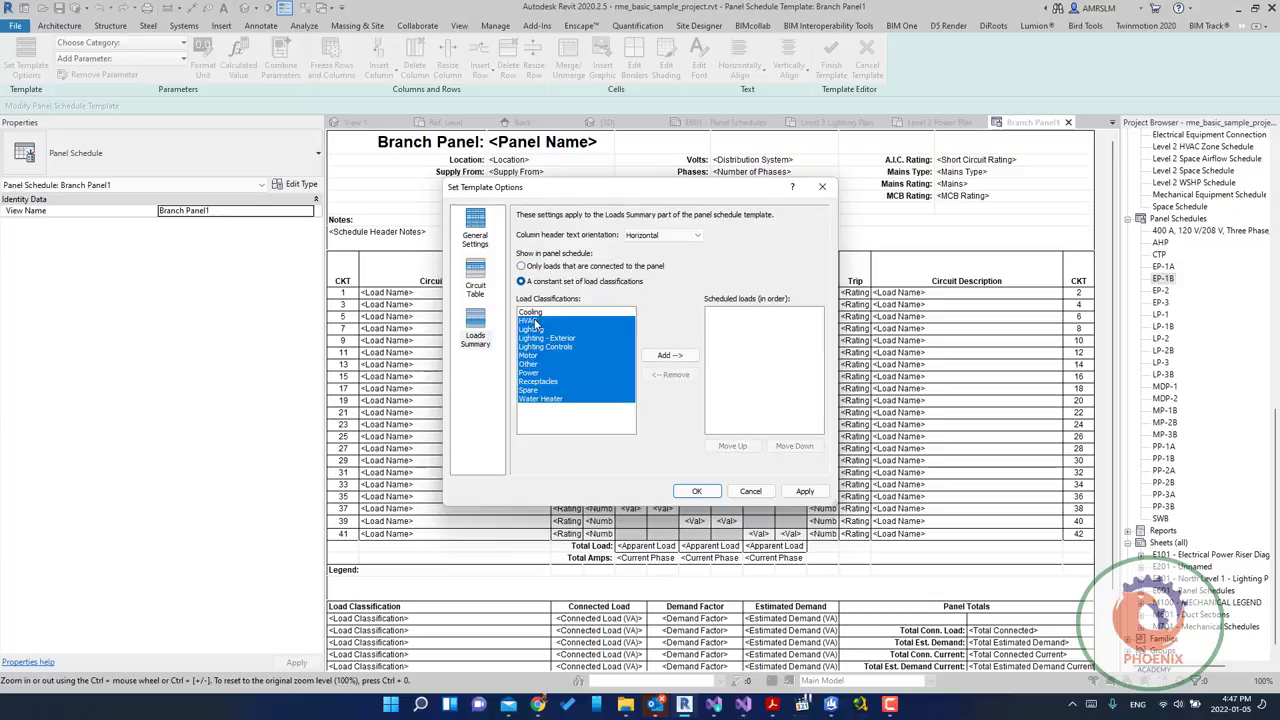
{"action": "left_click", "coordinate": [688, 358]}
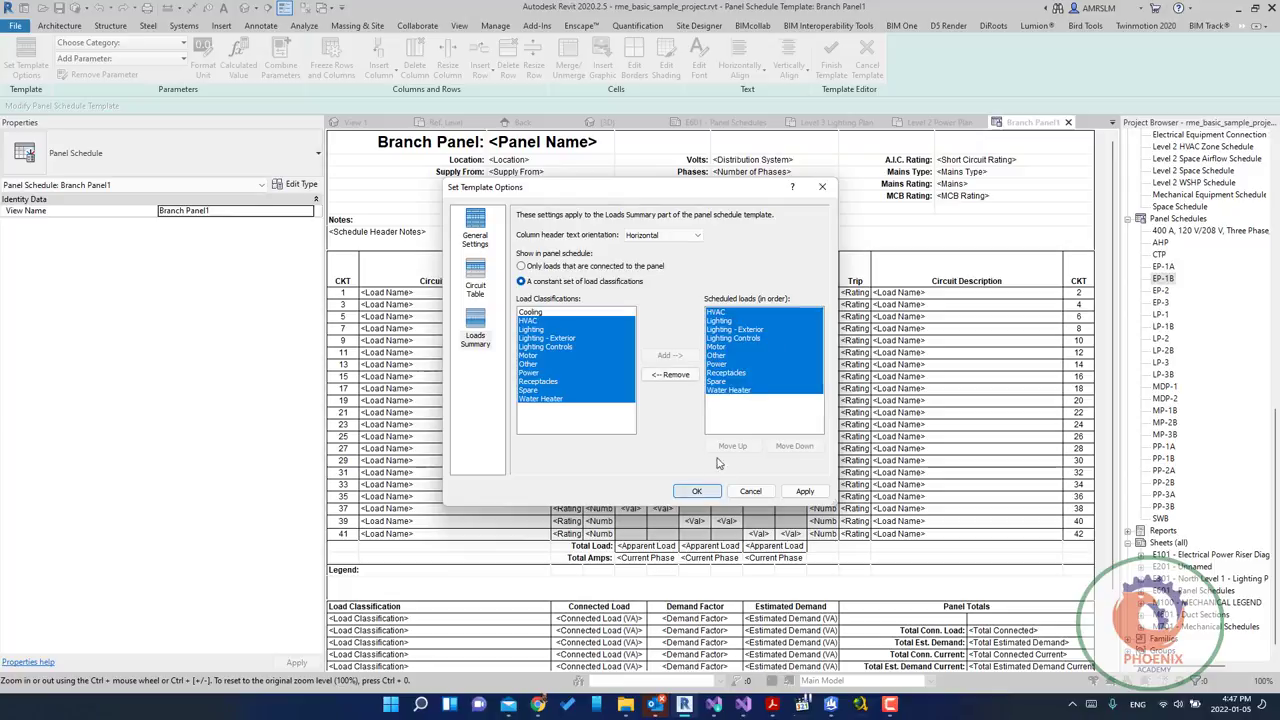
{"action": "left_click", "coordinate": [752, 365]}
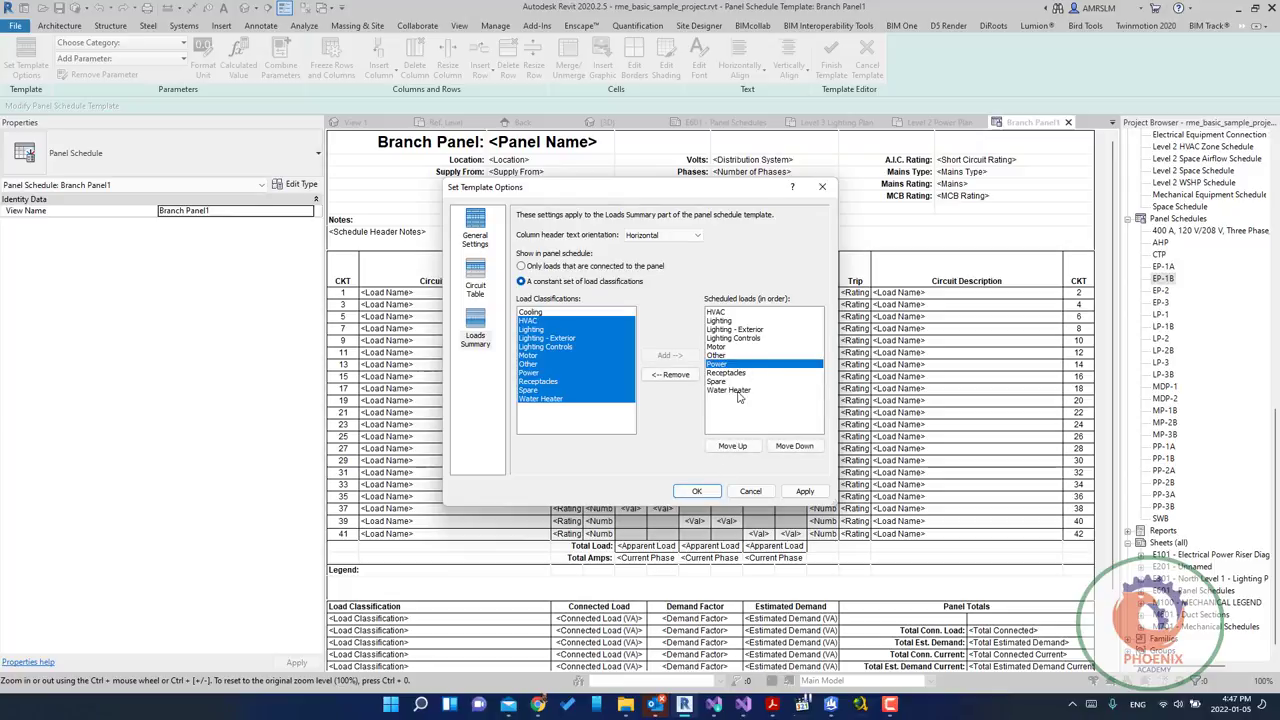